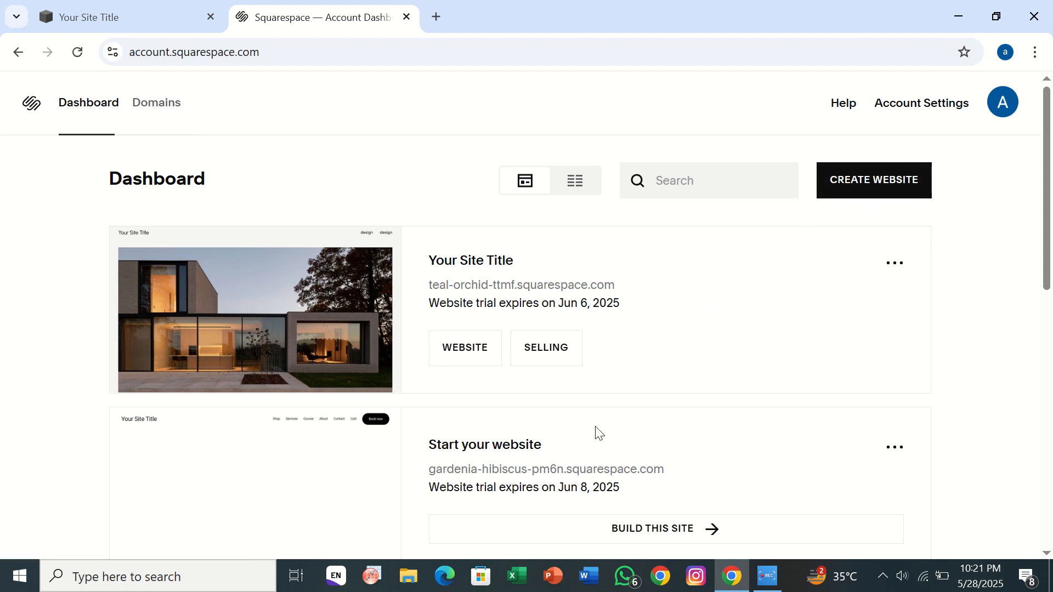
- Open the teal-orchid-ttmf website from the dashboard and go to its Email Campaigns section
{"action": "mouse_move", "coordinate": [207, 308]}
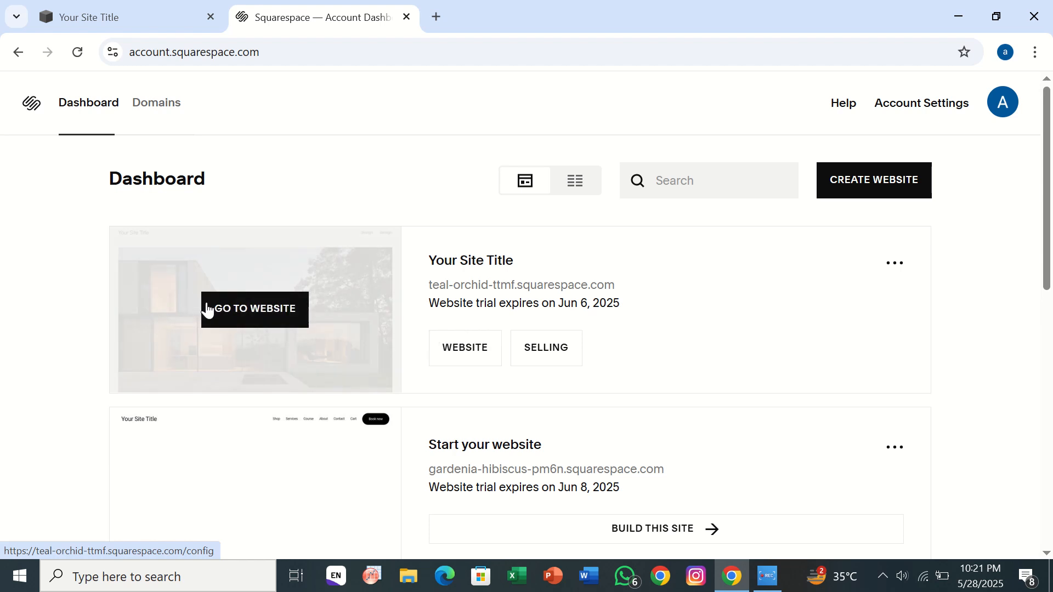
{"action": "left_click", "coordinate": [259, 320]}
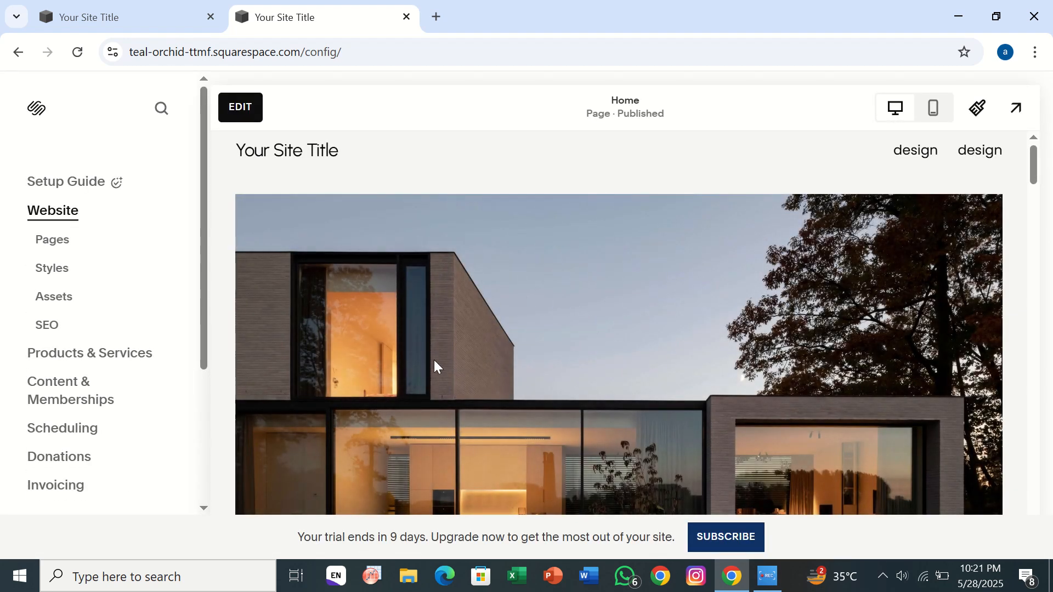
{"action": "scroll", "coordinate": [434, 361], "scroll_direction": "down", "scroll_amount": 2}
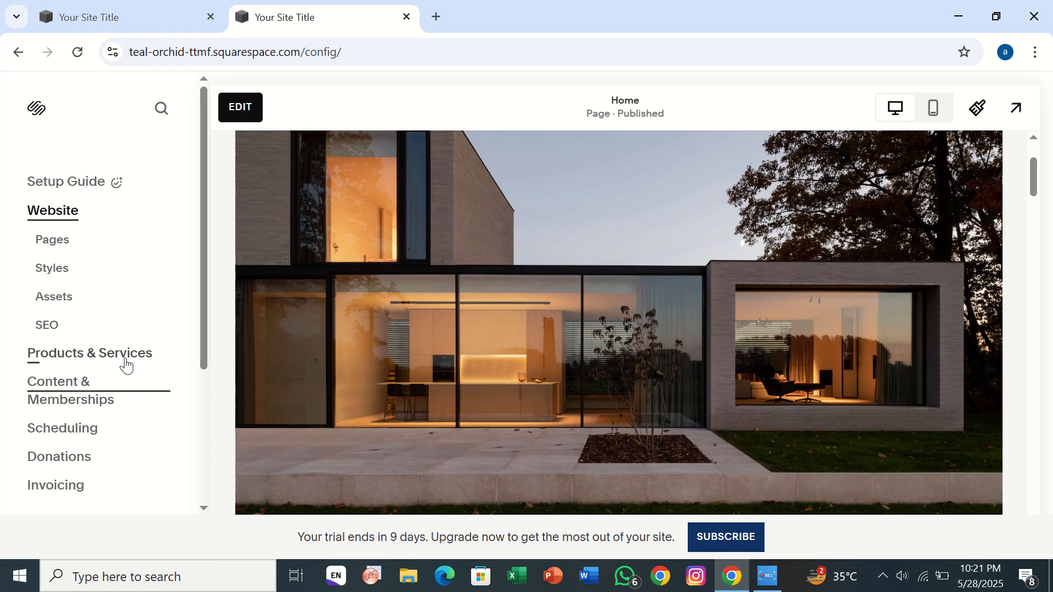
{"action": "scroll", "coordinate": [143, 471], "scroll_direction": "down", "scroll_amount": 2}
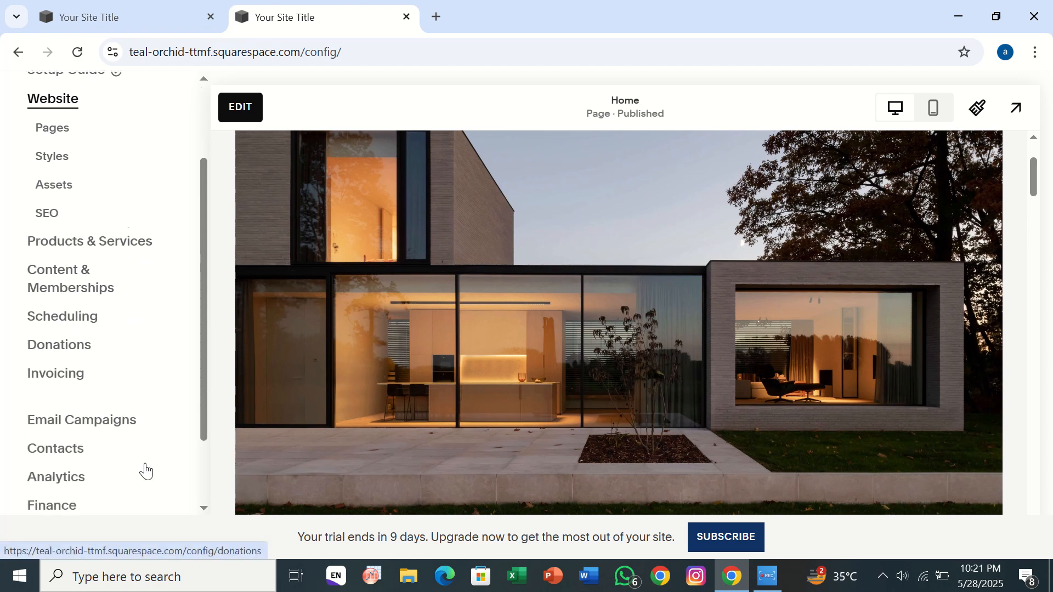
{"action": "left_click", "coordinate": [132, 418]}
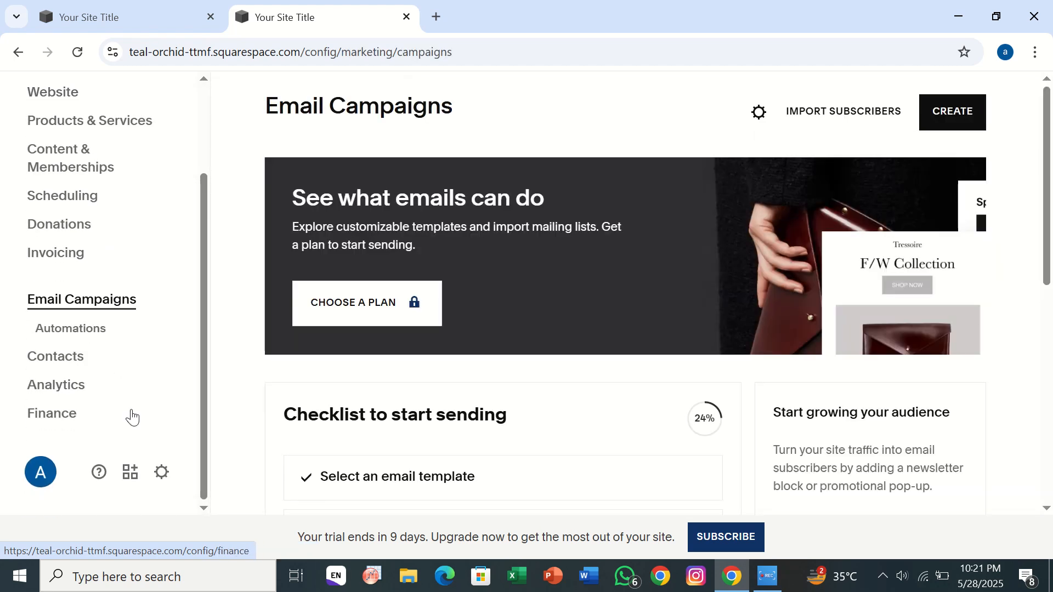
- Look over the Email Campaigns page and its Automations list, and return to the campaigns overview
{"action": "scroll", "coordinate": [407, 417], "scroll_direction": "down", "scroll_amount": 7}
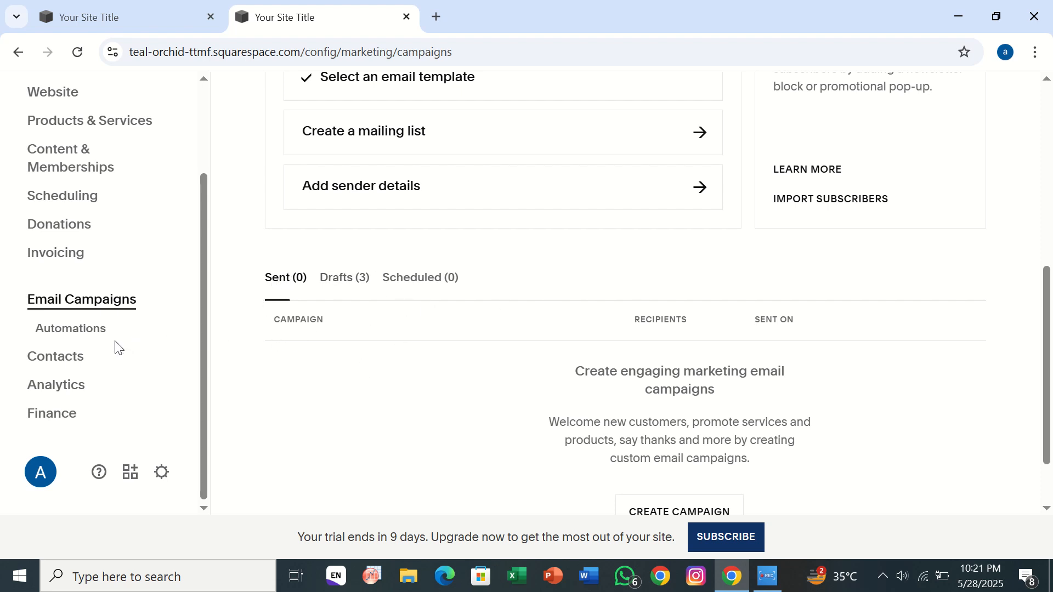
{"action": "left_click", "coordinate": [71, 329]}
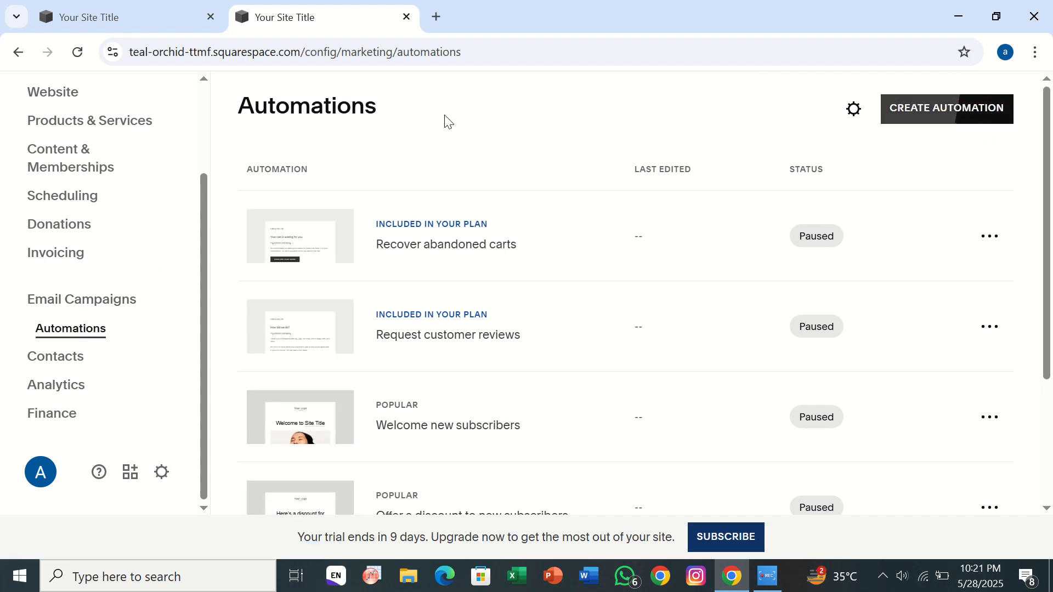
{"action": "left_click", "coordinate": [18, 54]}
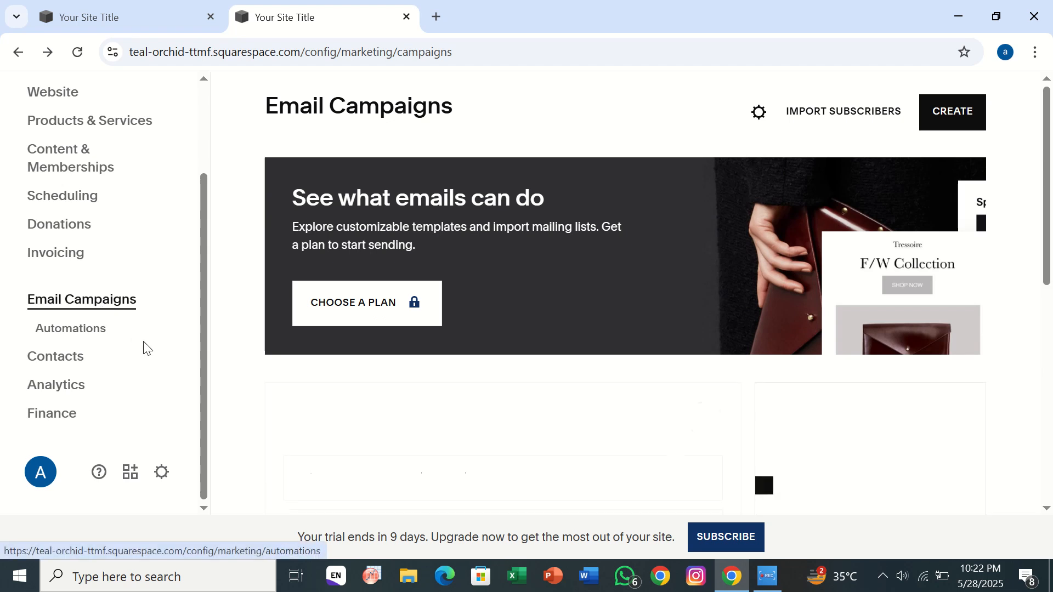
- Open the email template selection from the sending checklist and browse the full range of templates
{"action": "scroll", "coordinate": [310, 348], "scroll_direction": "down", "scroll_amount": 1}
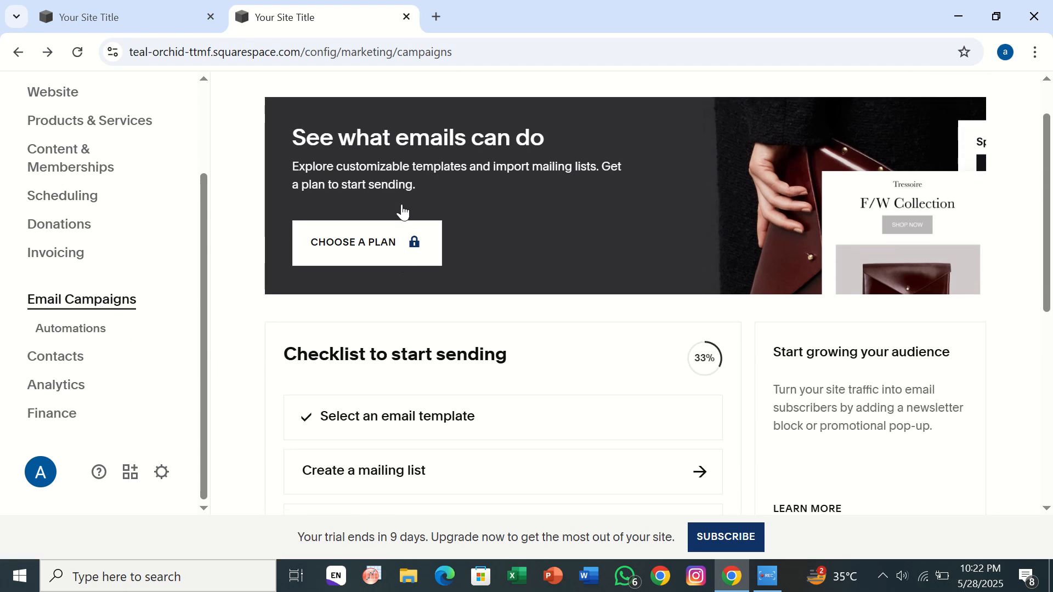
{"action": "scroll", "coordinate": [403, 438], "scroll_direction": "down", "scroll_amount": 1}
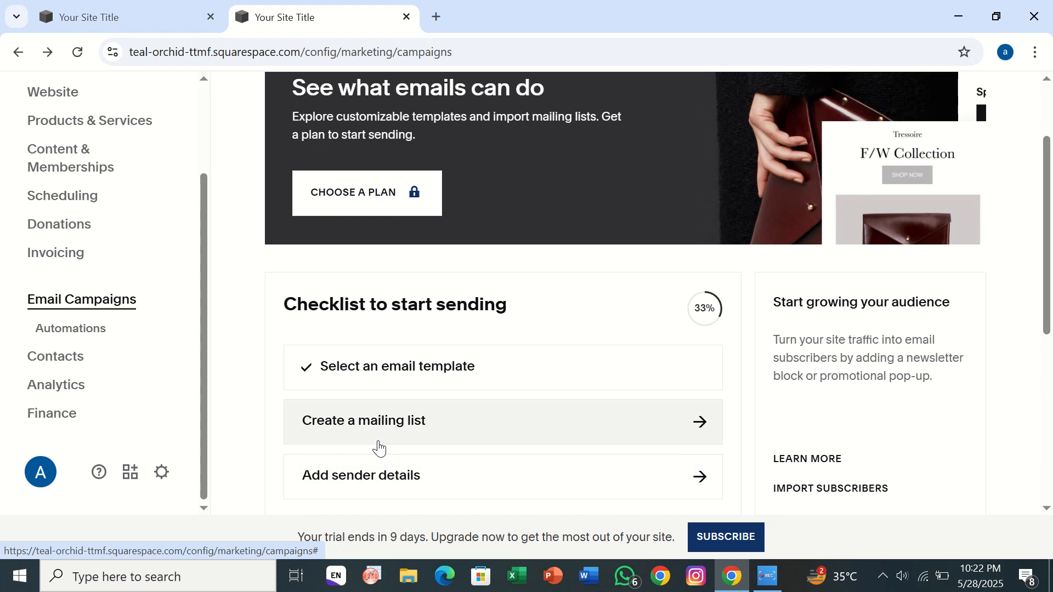
{"action": "left_click", "coordinate": [400, 380]}
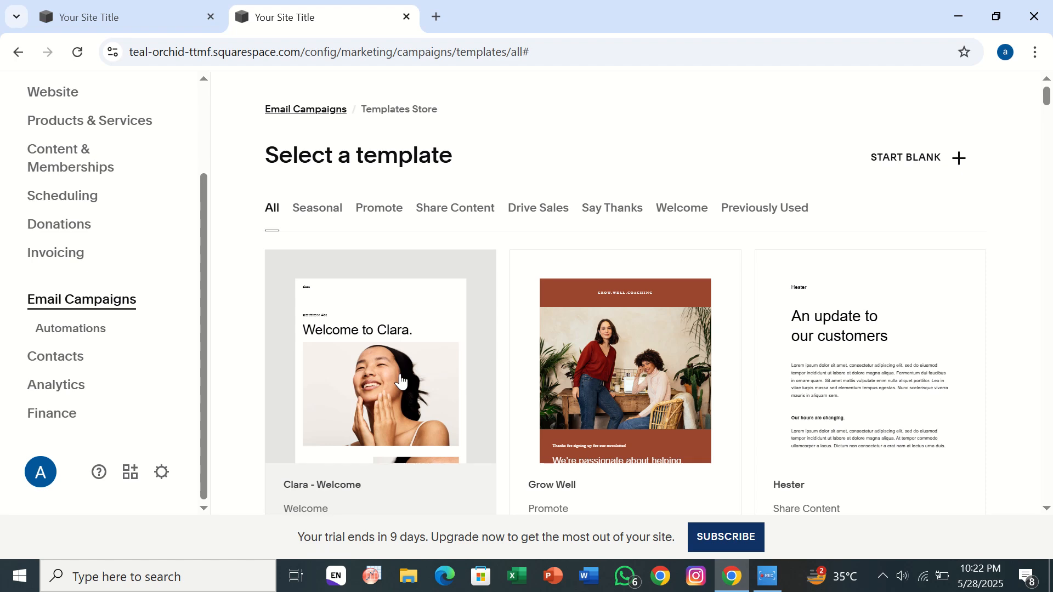
{"action": "scroll", "coordinate": [400, 381], "scroll_direction": "down", "scroll_amount": 1}
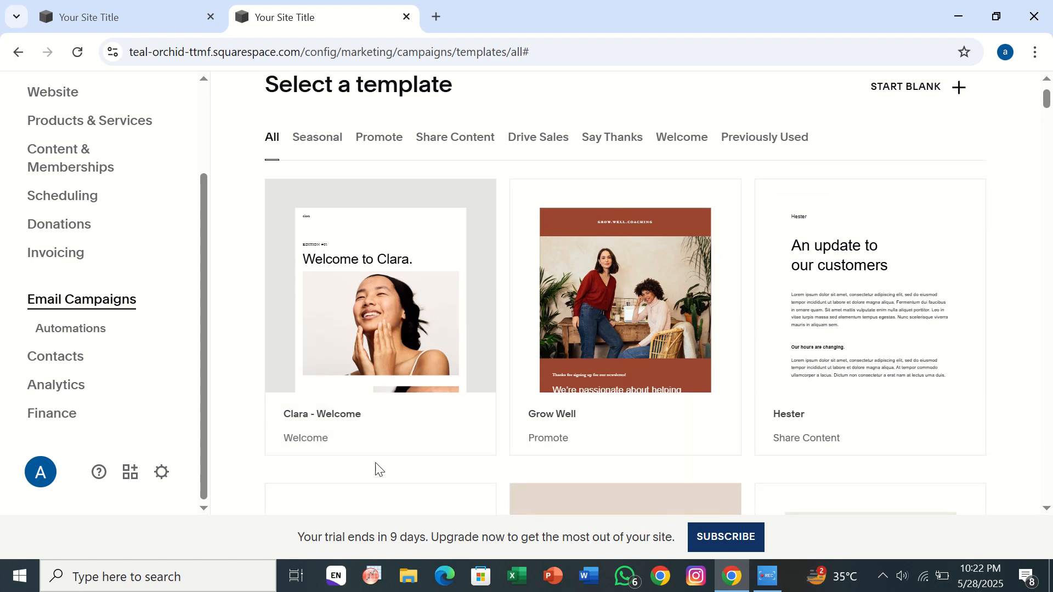
{"action": "scroll", "coordinate": [371, 400], "scroll_direction": "down", "scroll_amount": 3}
{"action": "scroll", "coordinate": [370, 399], "scroll_direction": "down", "scroll_amount": 5}
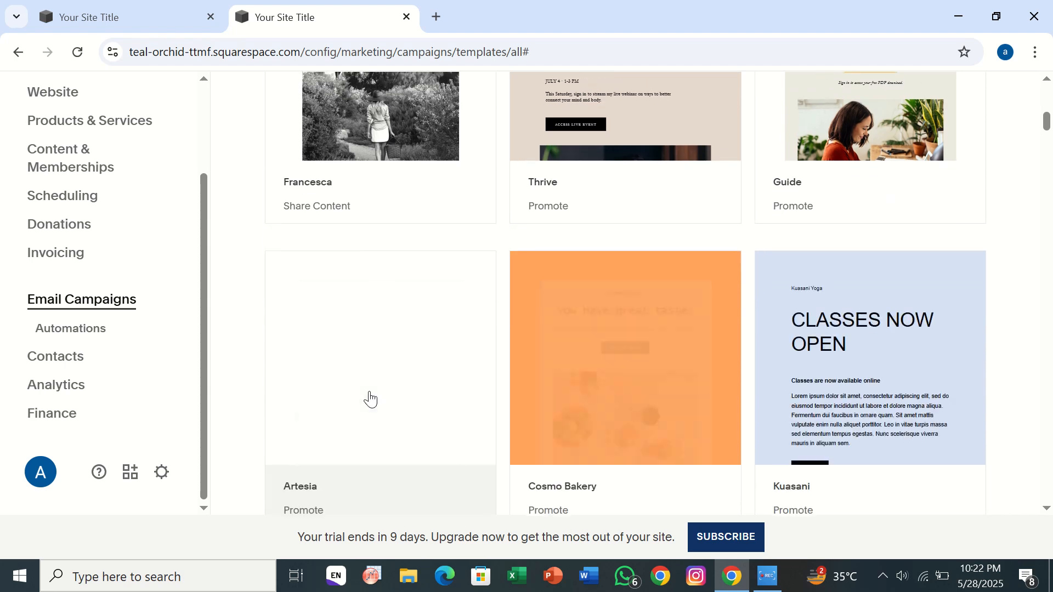
{"action": "scroll", "coordinate": [371, 395], "scroll_direction": "down", "scroll_amount": 3}
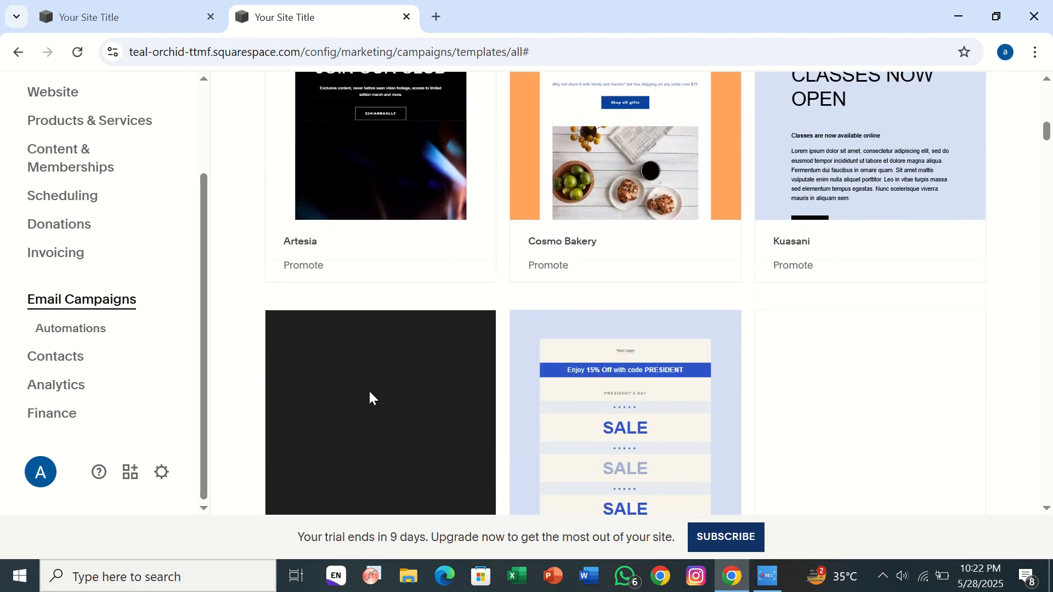
{"action": "scroll", "coordinate": [370, 396], "scroll_direction": "down", "scroll_amount": 2}
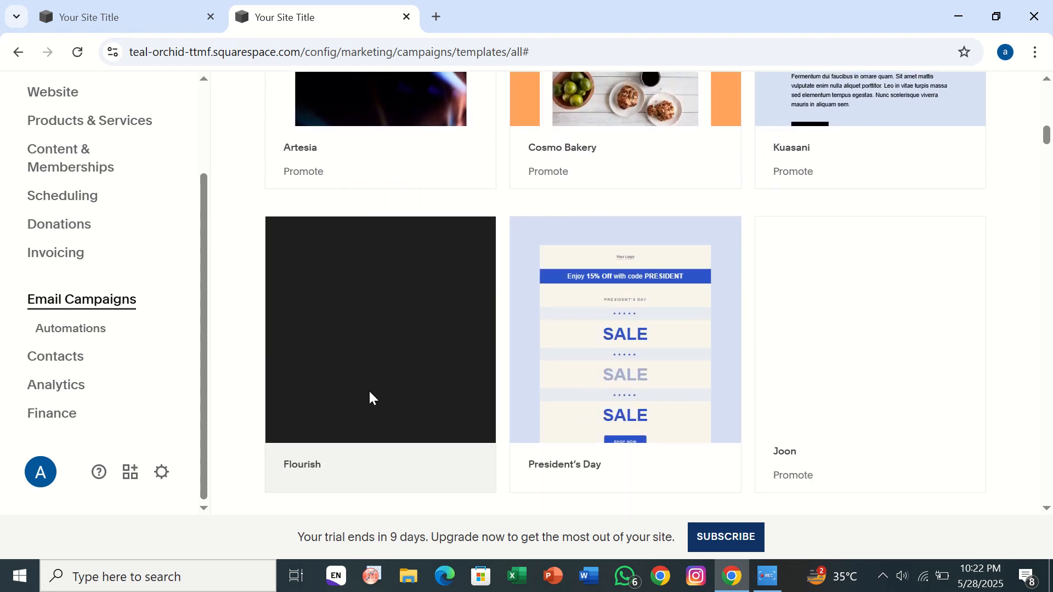
{"action": "scroll", "coordinate": [370, 393], "scroll_direction": "down", "scroll_amount": 2}
{"action": "scroll", "coordinate": [370, 392], "scroll_direction": "up", "scroll_amount": 10}
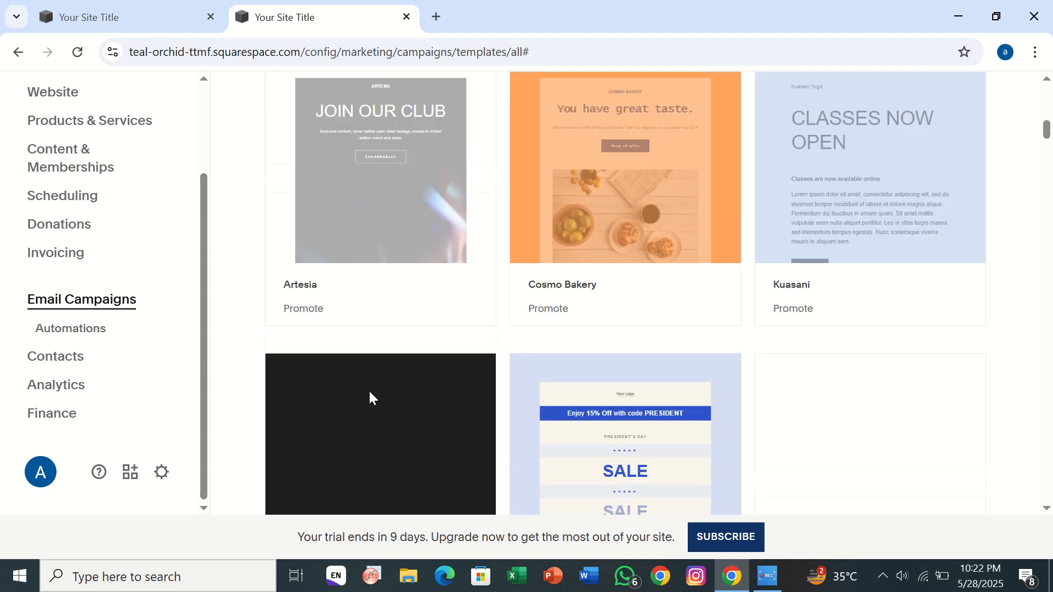
{"action": "scroll", "coordinate": [371, 400], "scroll_direction": "up", "scroll_amount": 5}
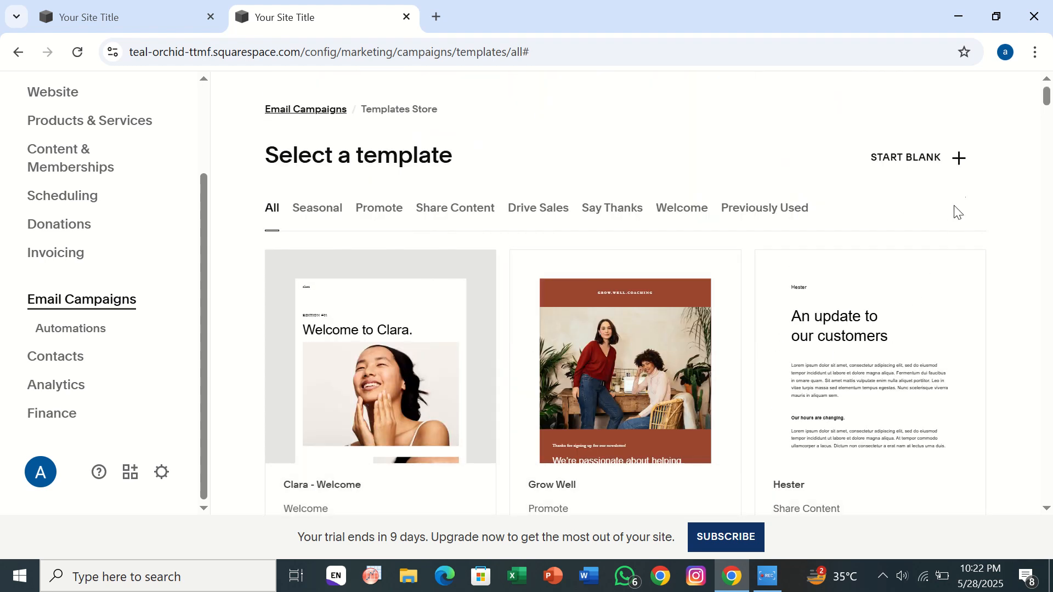
- Preview the blank email template and look through the Share Content template category
{"action": "left_click", "coordinate": [959, 158]}
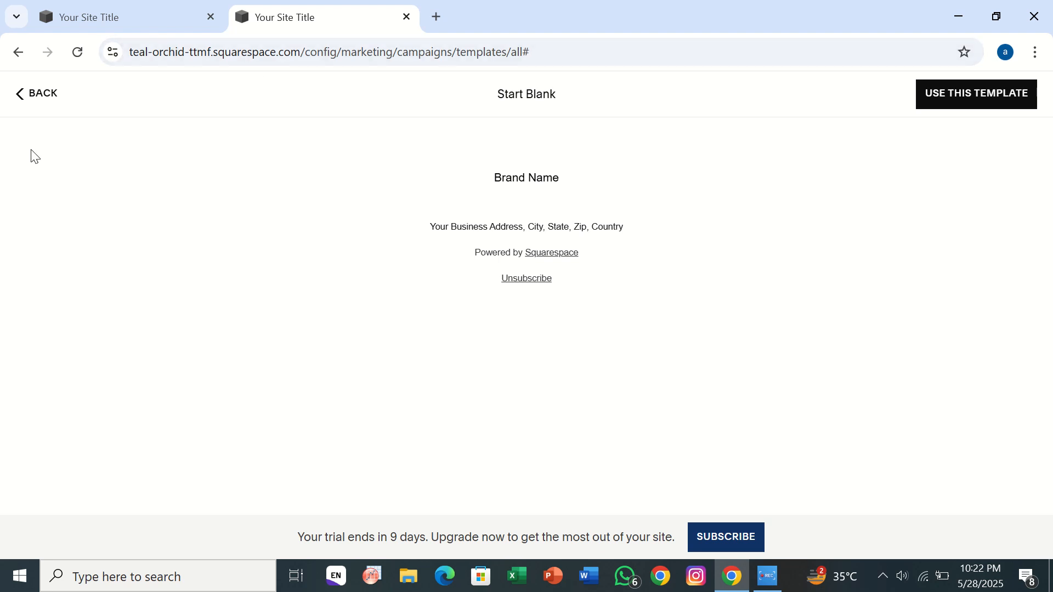
{"action": "left_click", "coordinate": [24, 96]}
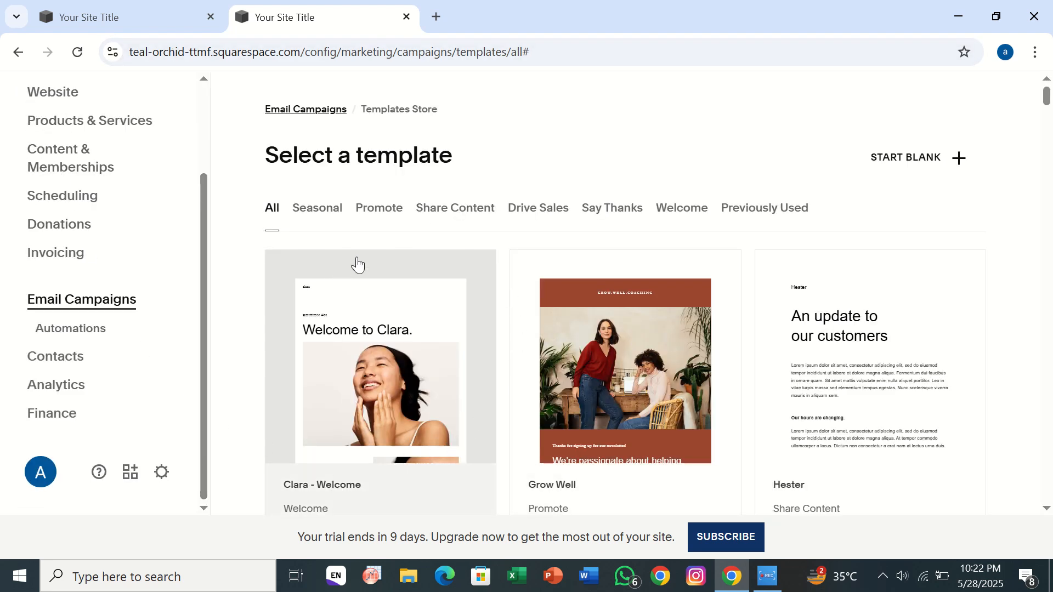
{"action": "left_click", "coordinate": [427, 213]}
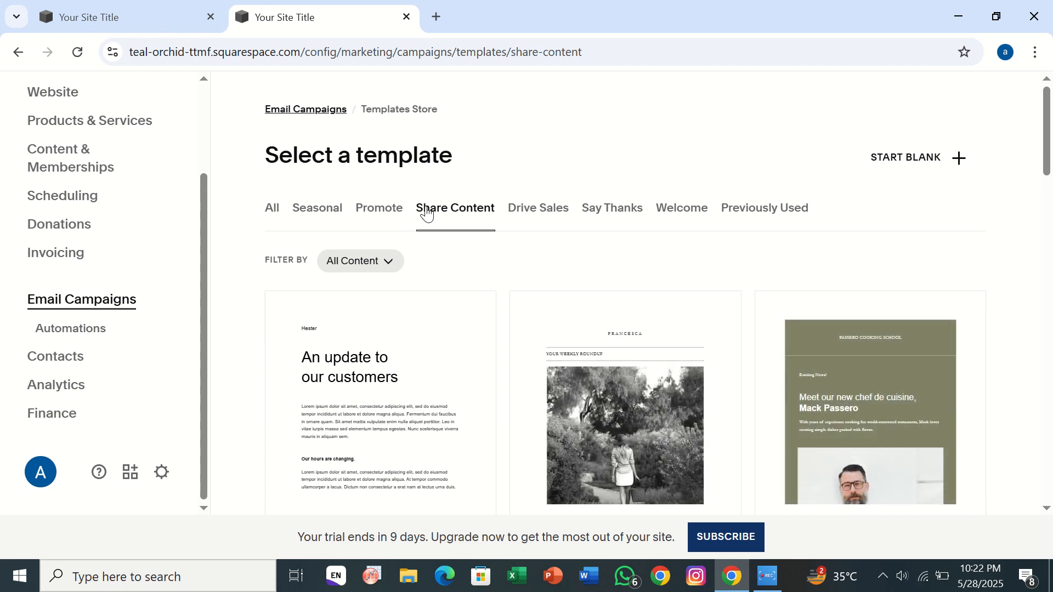
{"action": "scroll", "coordinate": [427, 212], "scroll_direction": "down", "scroll_amount": 1}
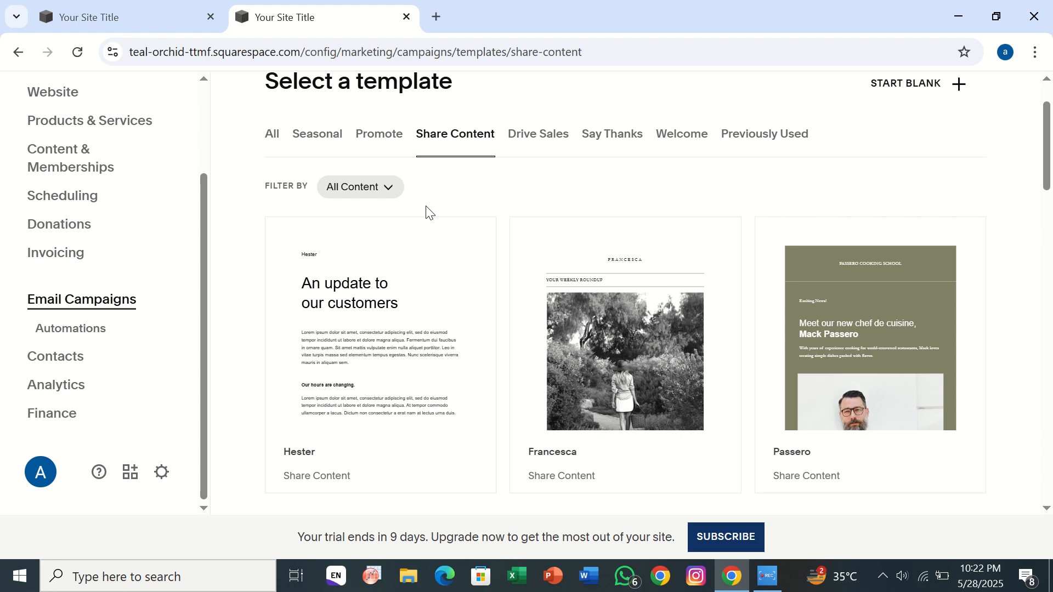
- Return to the Email Campaigns overview and examine its sent, drafts and scheduled campaigns area
{"action": "left_click", "coordinate": [16, 57]}
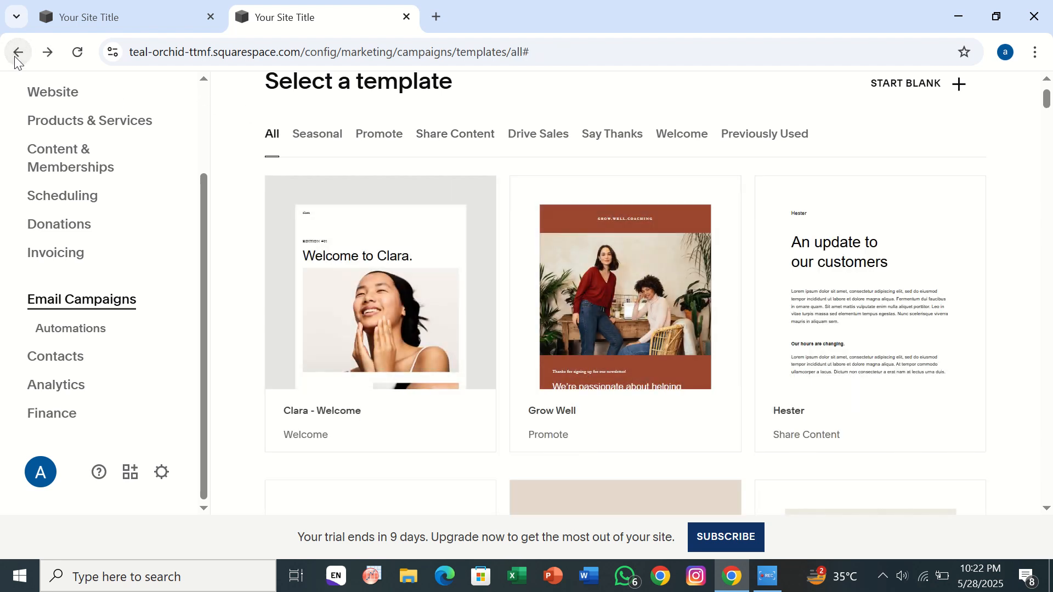
{"action": "left_click", "coordinate": [15, 57]}
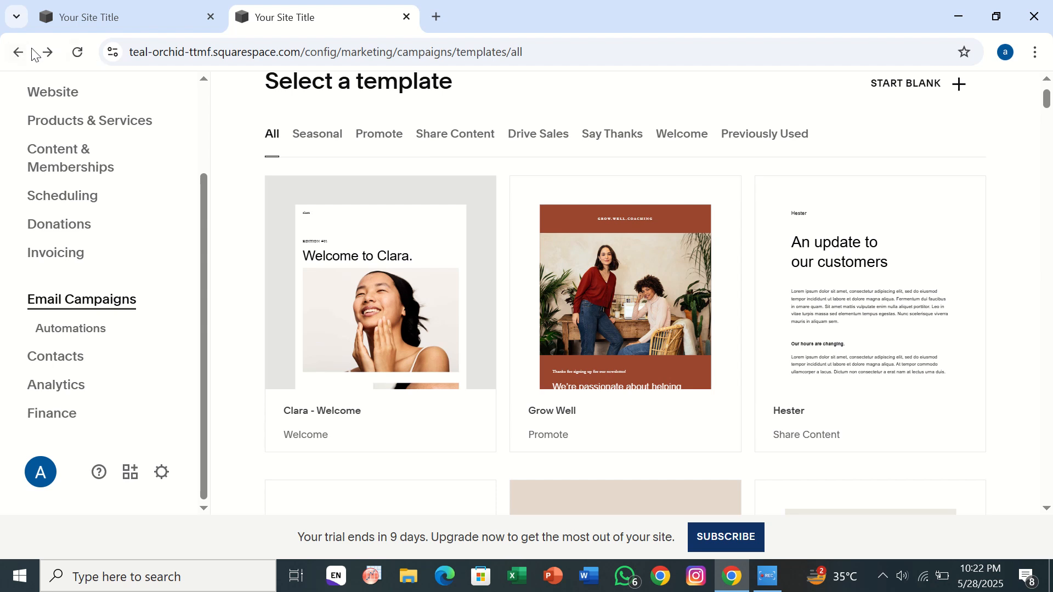
{"action": "left_click", "coordinate": [18, 55]}
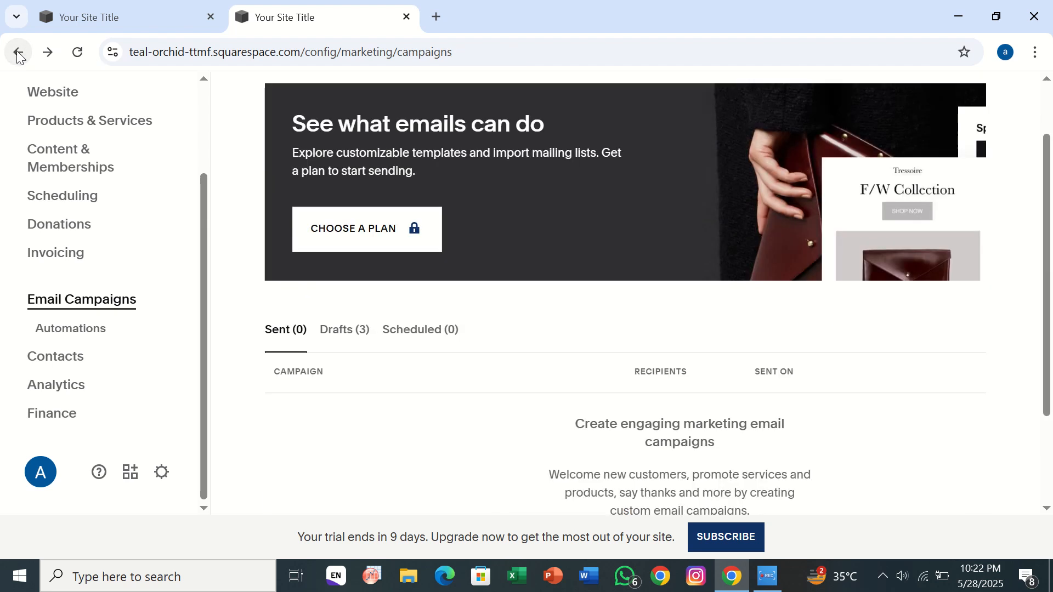
{"action": "scroll", "coordinate": [381, 252], "scroll_direction": "up", "scroll_amount": 1}
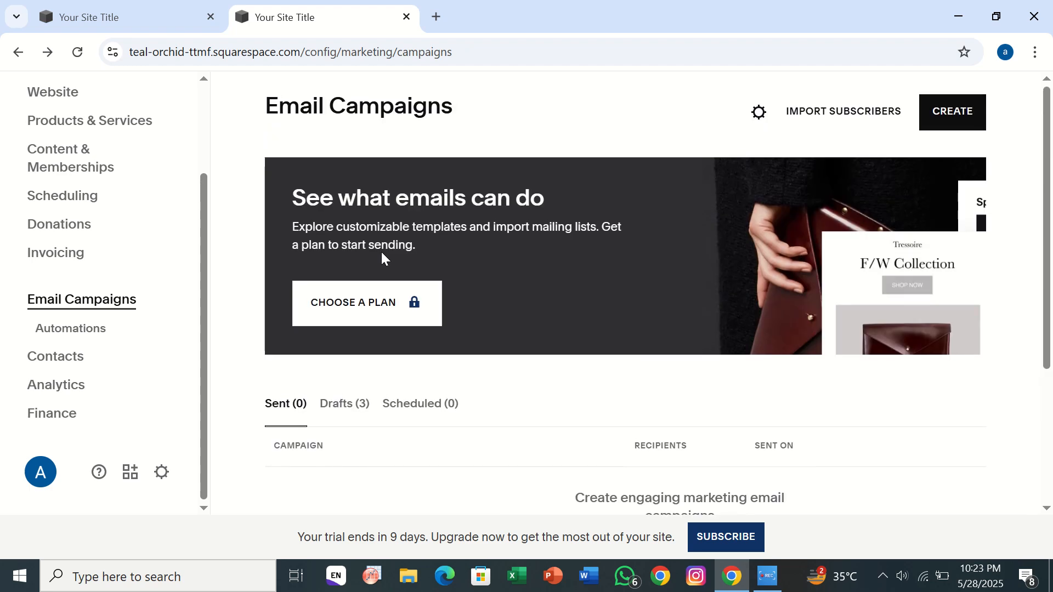
{"action": "scroll", "coordinate": [381, 250], "scroll_direction": "down", "scroll_amount": 3}
{"action": "scroll", "coordinate": [383, 258], "scroll_direction": "down", "scroll_amount": 1}
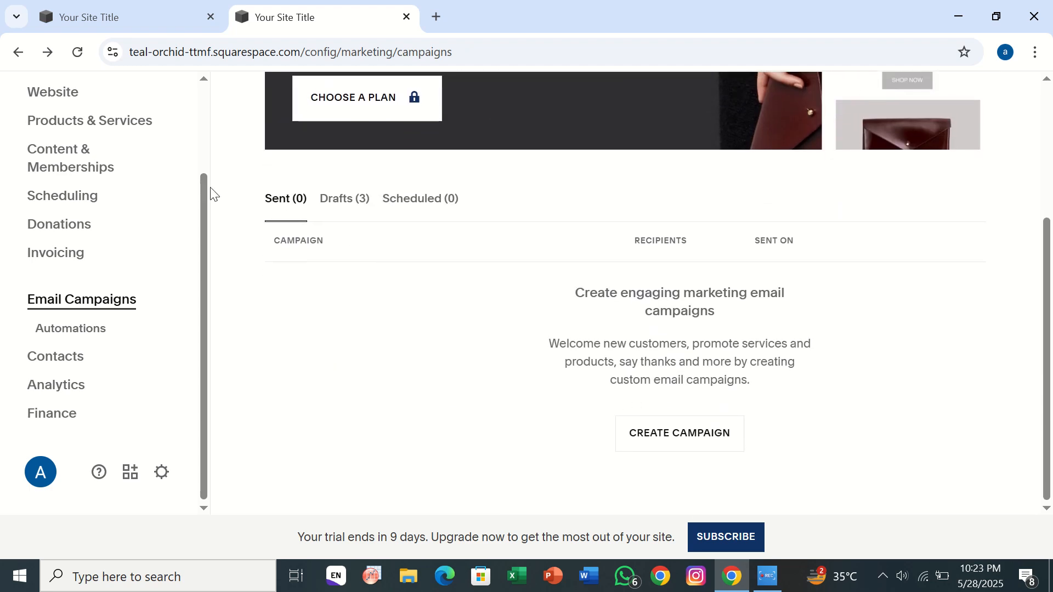
- Reopen Email Campaigns from the site's main page and go to the email template selection
{"action": "left_click", "coordinate": [15, 52]}
{"action": "scroll", "coordinate": [399, 265], "scroll_direction": "down", "scroll_amount": 5}
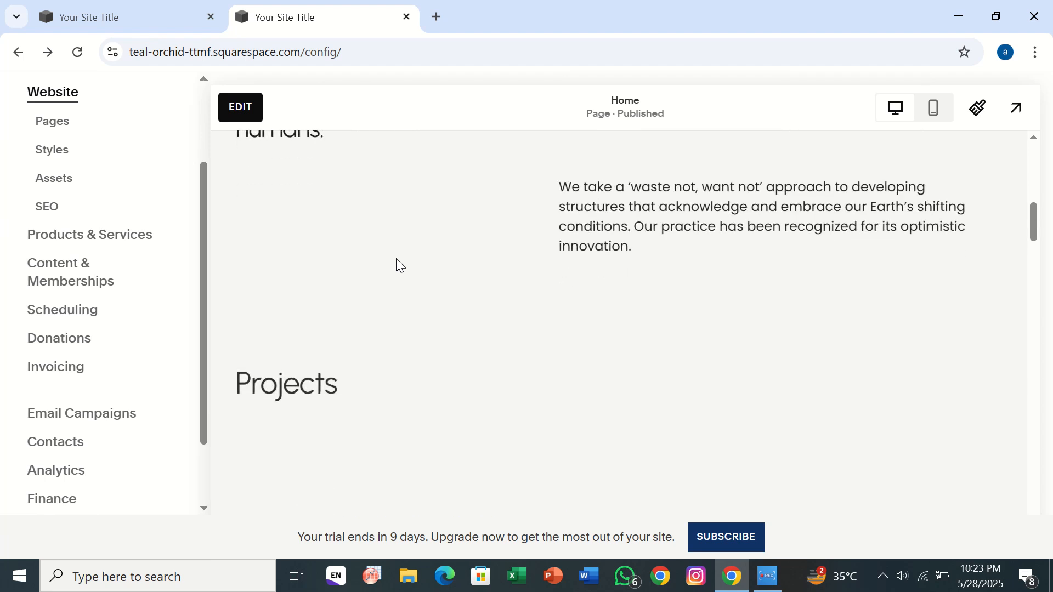
{"action": "left_click", "coordinate": [98, 424]}
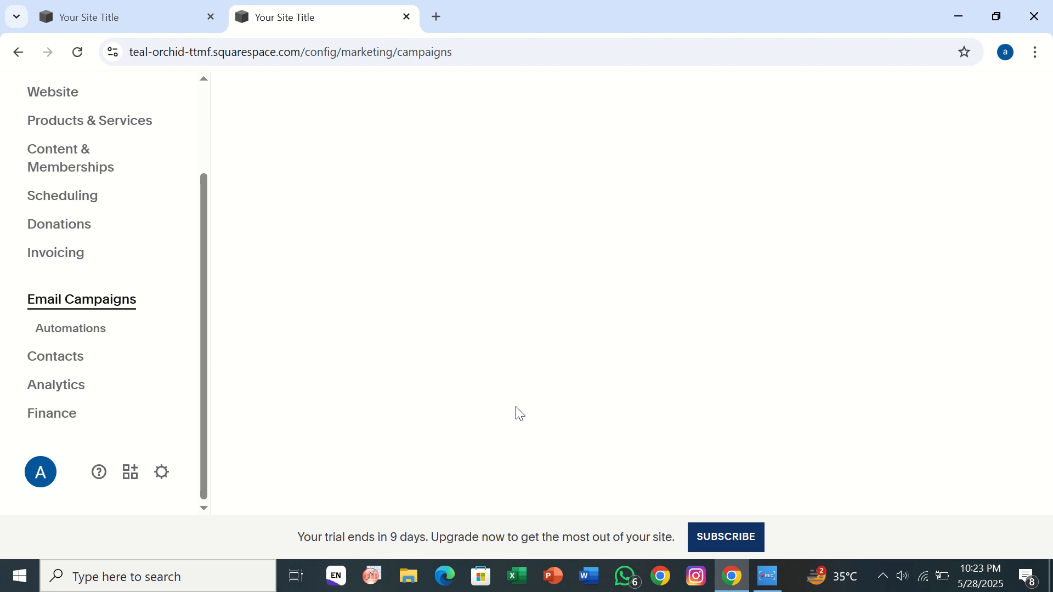
{"action": "scroll", "coordinate": [373, 434], "scroll_direction": "down", "scroll_amount": 3}
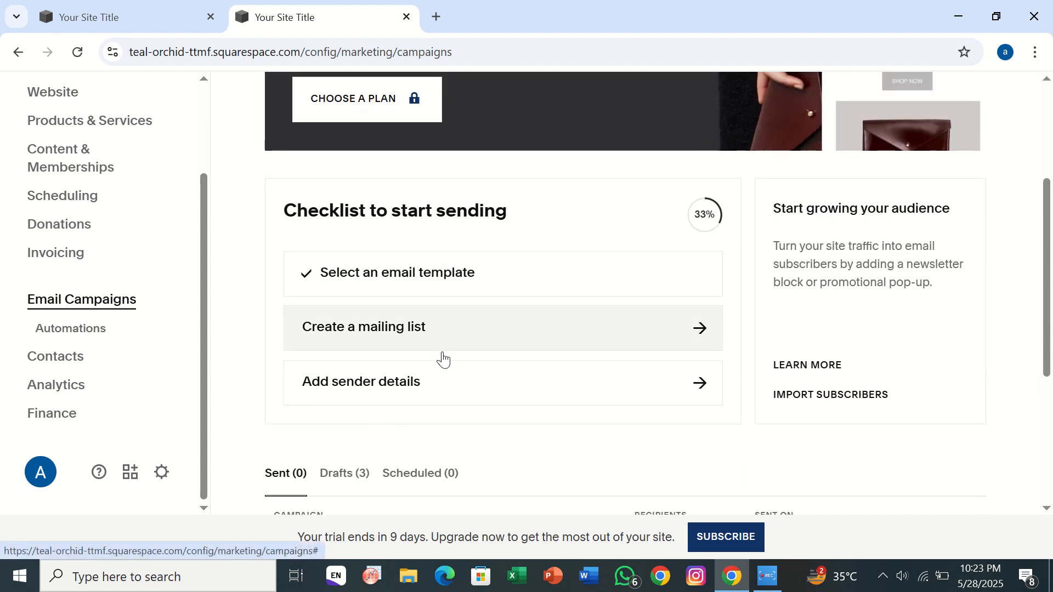
{"action": "left_click", "coordinate": [449, 292]}
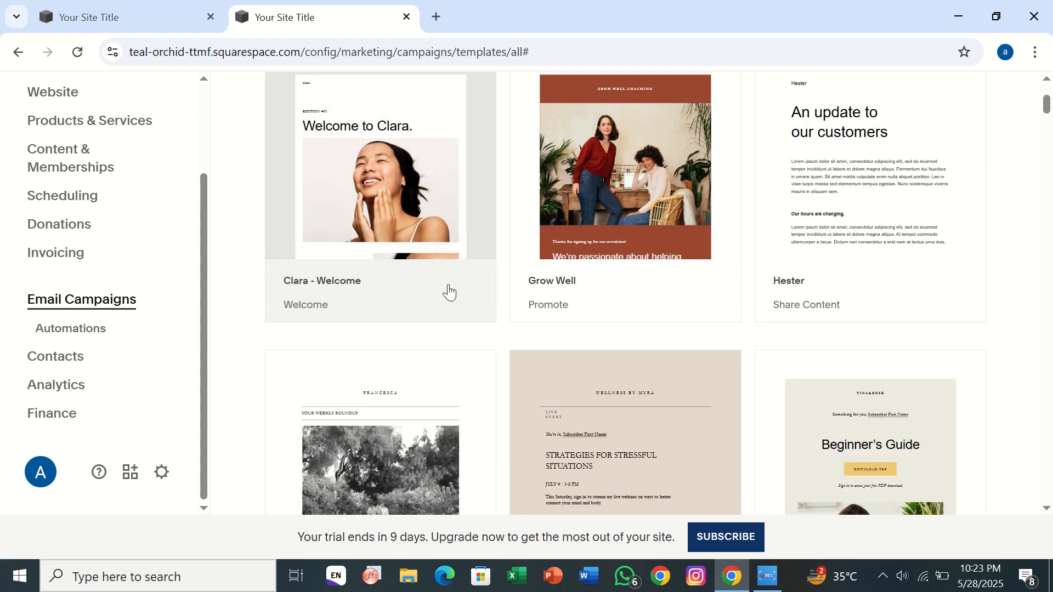
- Choose the Francesca template from the Share Content category and start a new email with it
{"action": "scroll", "coordinate": [448, 412], "scroll_direction": "up", "scroll_amount": 4}
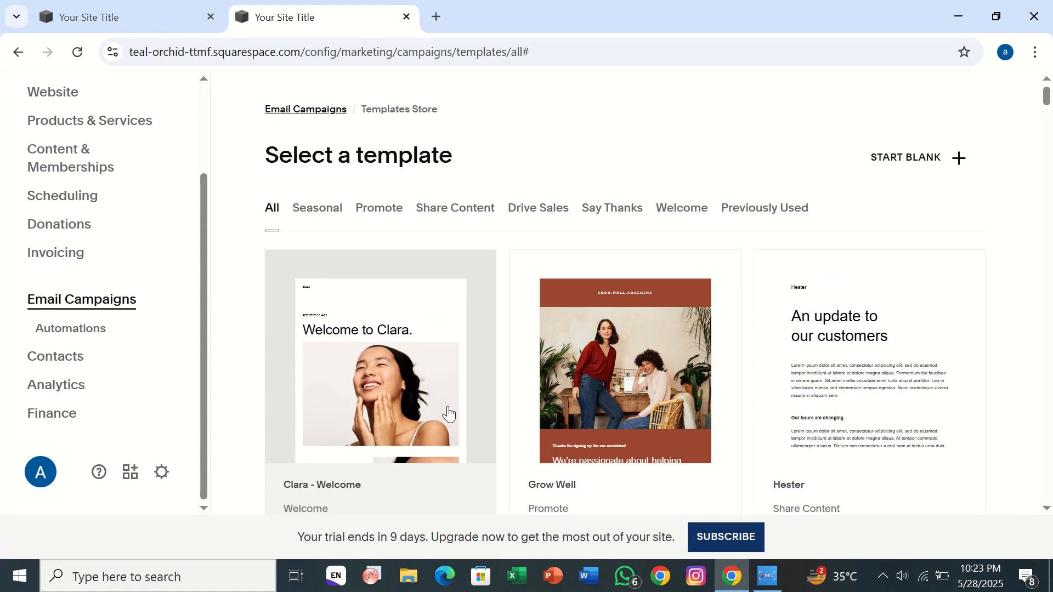
{"action": "left_click_drag", "start_coordinate": [458, 238], "coordinate": [456, 233]}
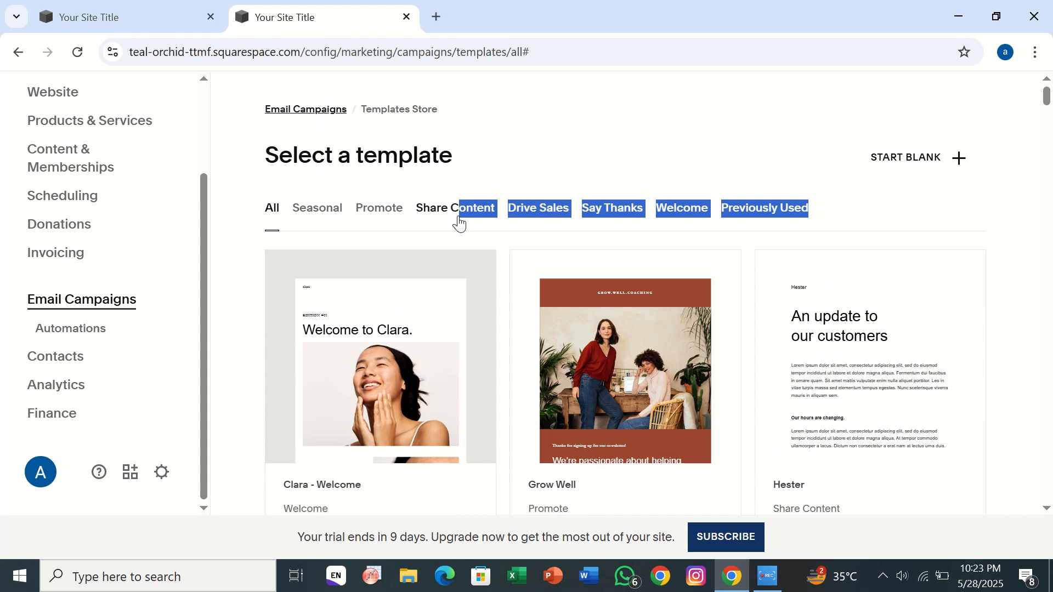
{"action": "left_click", "coordinate": [444, 213]}
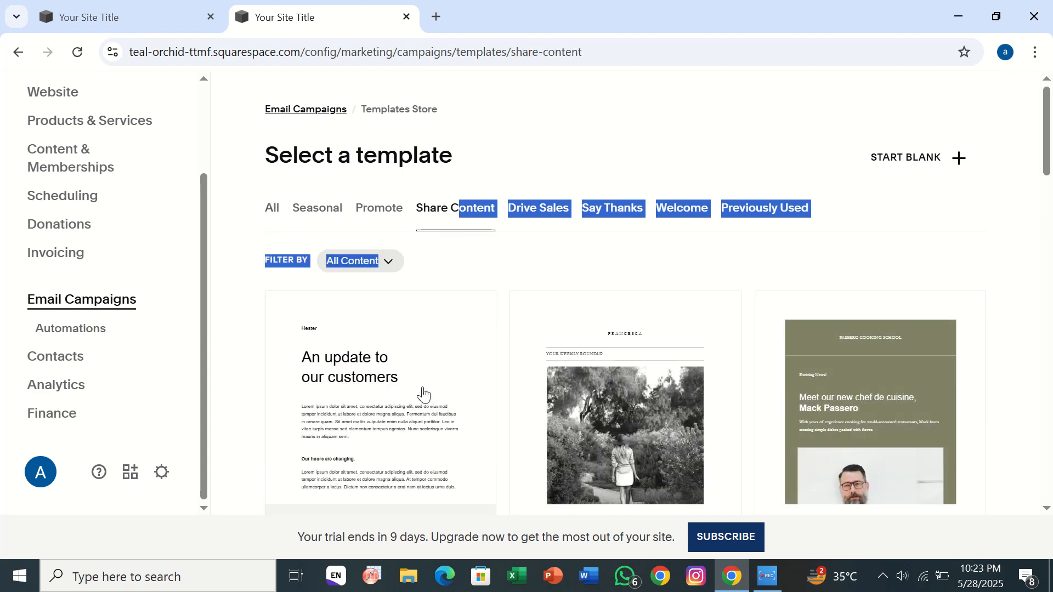
{"action": "scroll", "coordinate": [423, 393], "scroll_direction": "down", "scroll_amount": 1}
{"action": "left_click", "coordinate": [591, 415]}
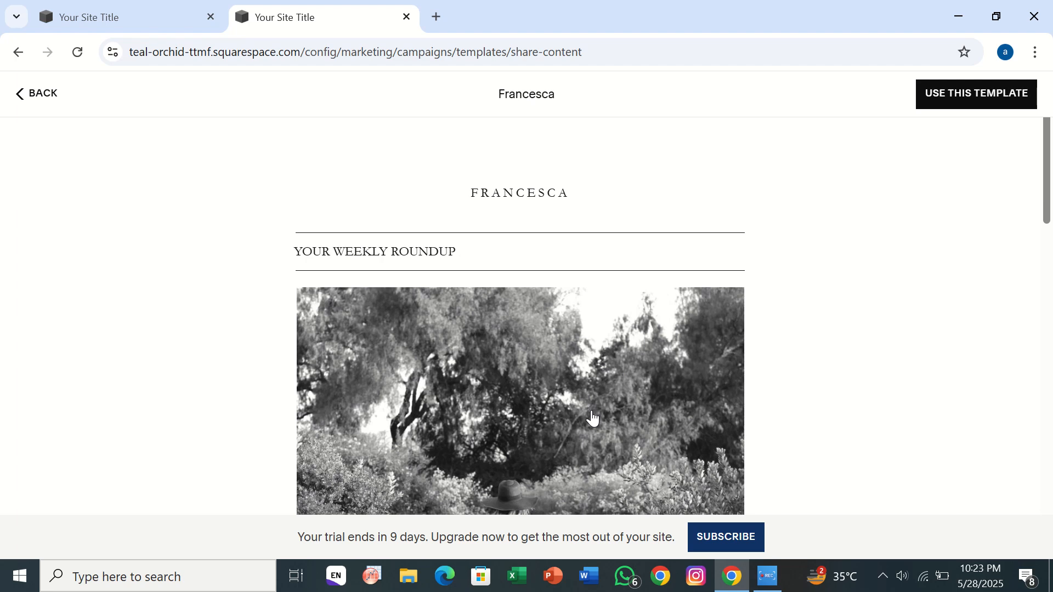
{"action": "left_click", "coordinate": [1007, 108]}
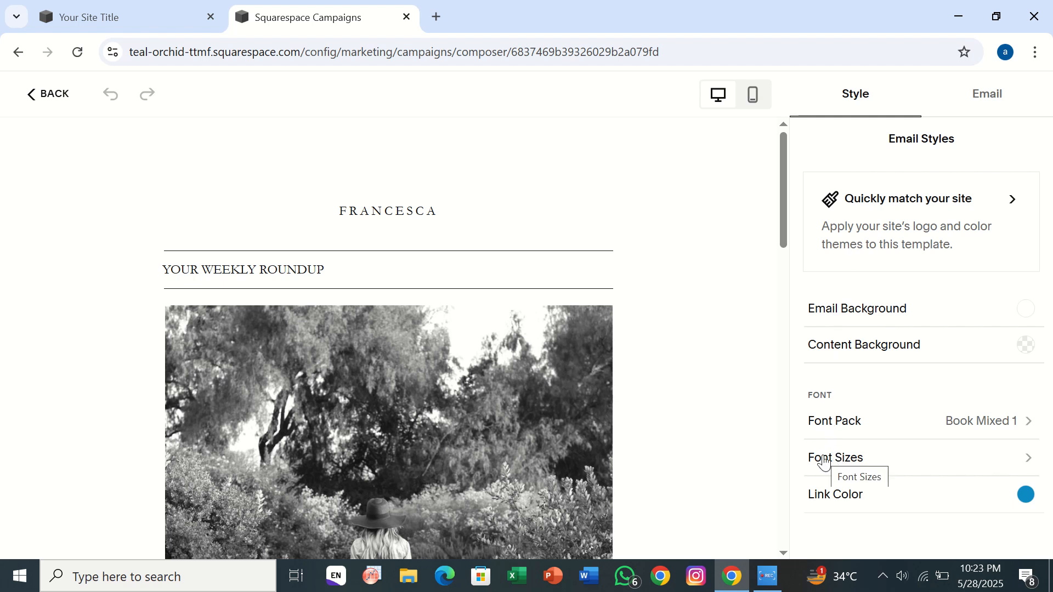
- Look at the link color palette in the email styles and close it
{"action": "left_click", "coordinate": [1023, 496]}
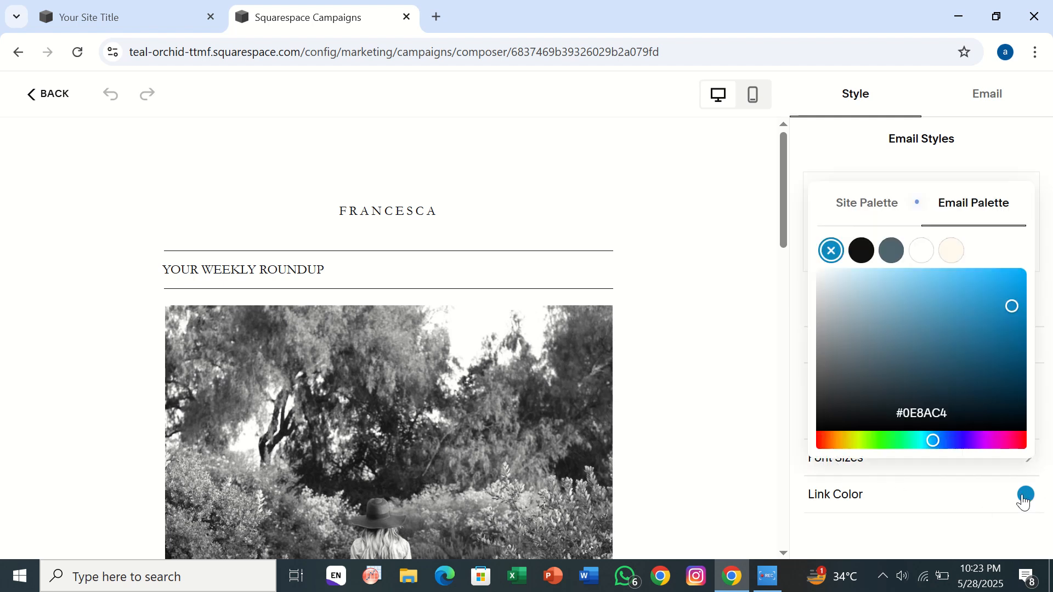
{"action": "left_click", "coordinate": [754, 462]}
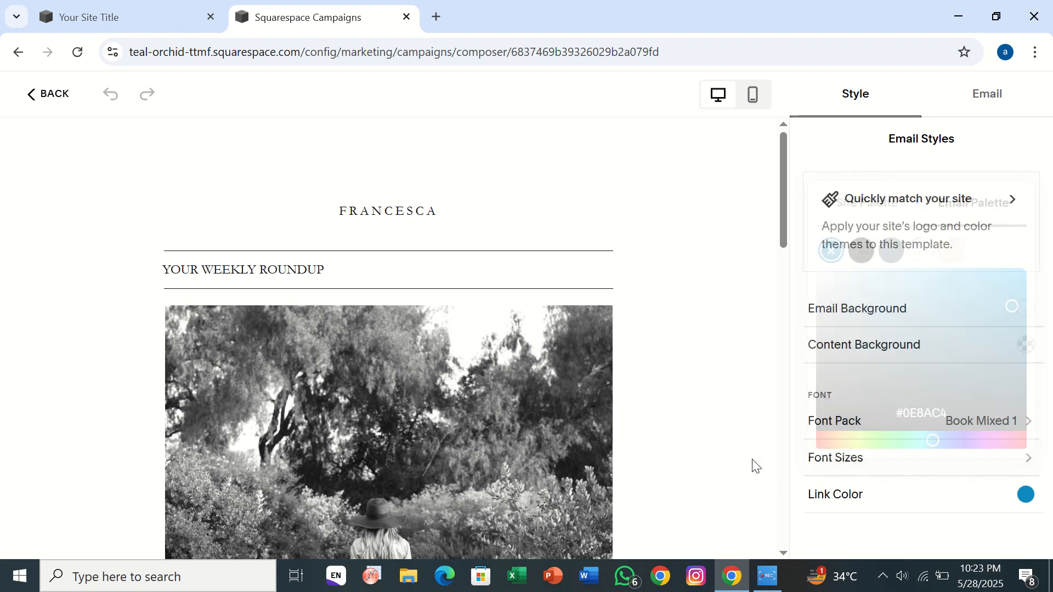
- Make the FRANCESCA header text bold, without italic or underline, and set its font size to 21 px
{"action": "left_click", "coordinate": [423, 225]}
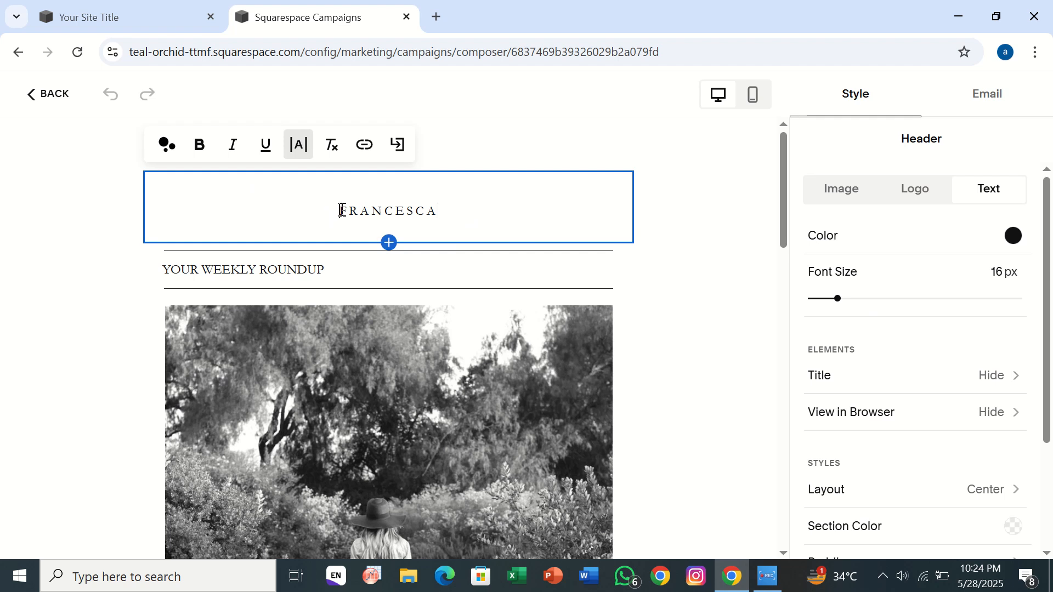
{"action": "left_click_drag", "start_coordinate": [341, 211], "coordinate": [477, 219]}
{"action": "left_click", "coordinate": [190, 153]}
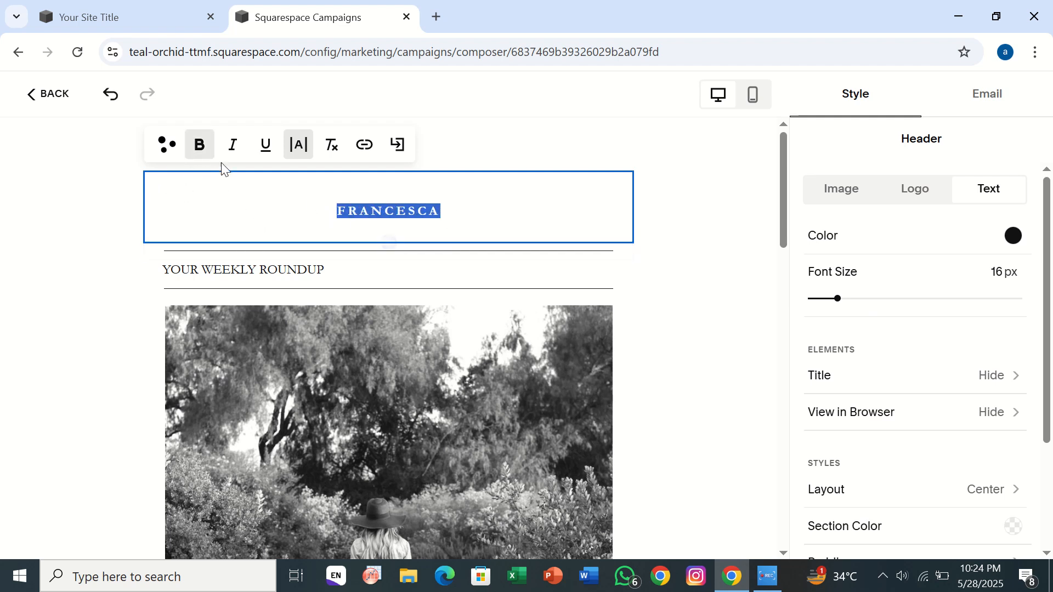
{"action": "left_click", "coordinate": [231, 150]}
{"action": "left_click", "coordinate": [265, 145]}
{"action": "left_click", "coordinate": [231, 143]}
{"action": "left_click", "coordinate": [266, 147]}
{"action": "left_click_drag", "start_coordinate": [839, 302], "coordinate": [856, 318]}
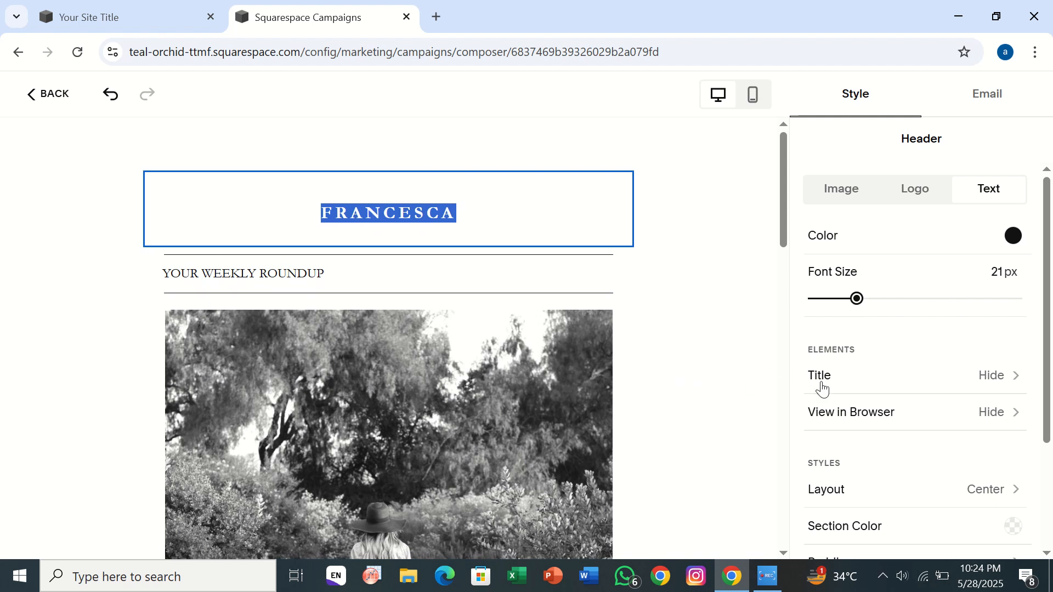
- Try the logo and image header types and switch the header back to text
{"action": "left_click", "coordinate": [895, 195]}
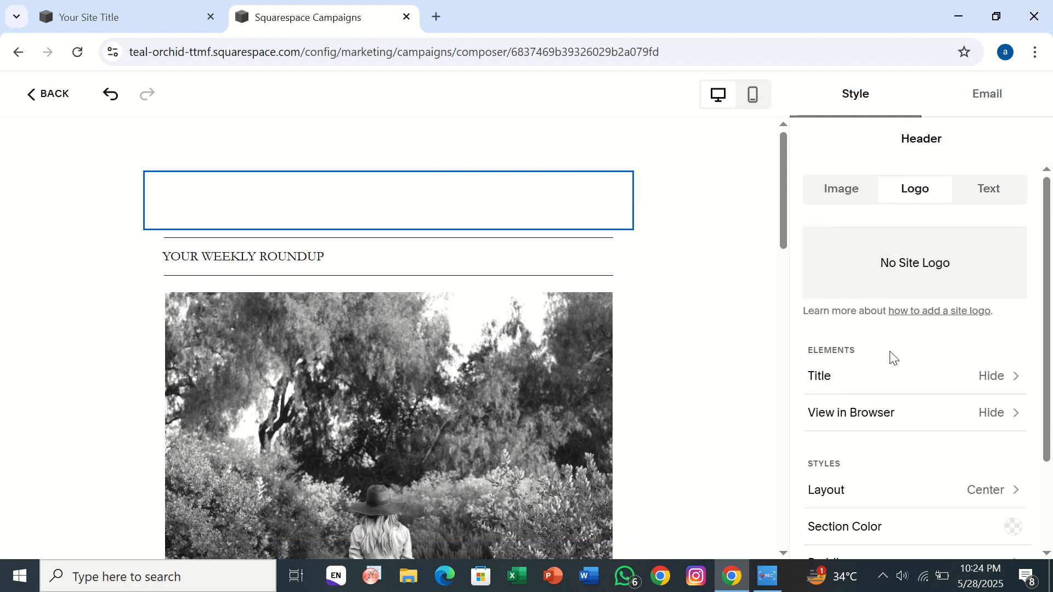
{"action": "left_click", "coordinate": [875, 201]}
{"action": "left_click", "coordinate": [991, 192]}
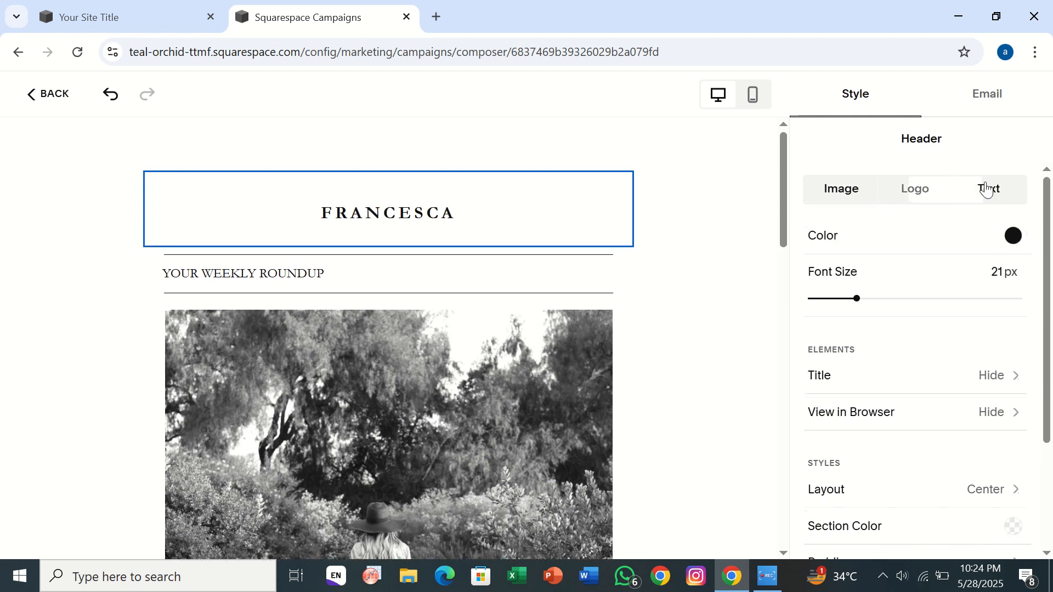
- Replace the "YOUR WEEKLY ROUNDUP" text below the header with "welcome to our course"
{"action": "left_click", "coordinate": [370, 426]}
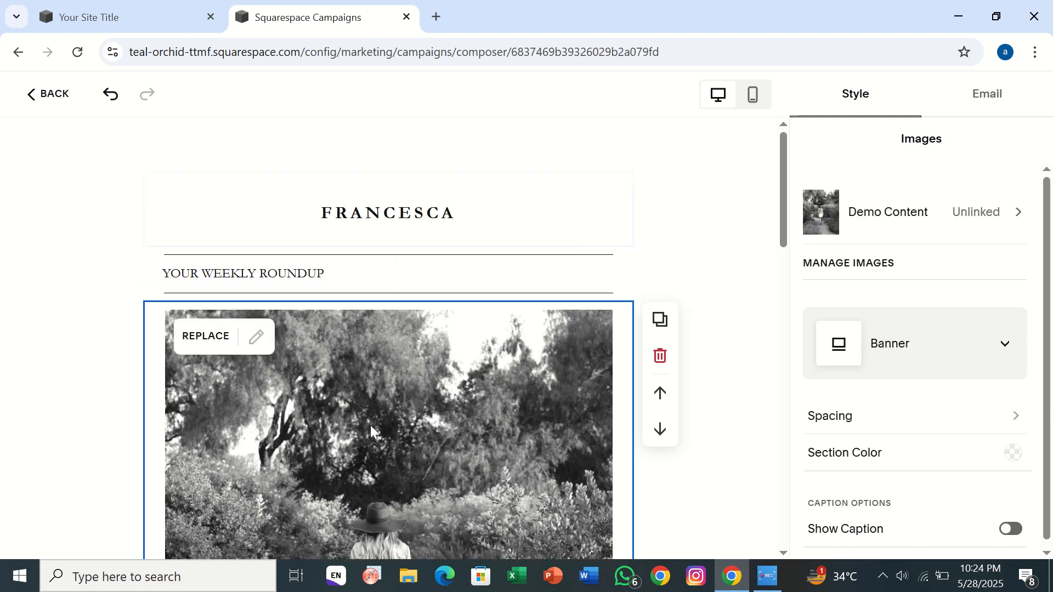
{"action": "scroll", "coordinate": [370, 425], "scroll_direction": "down", "scroll_amount": 1}
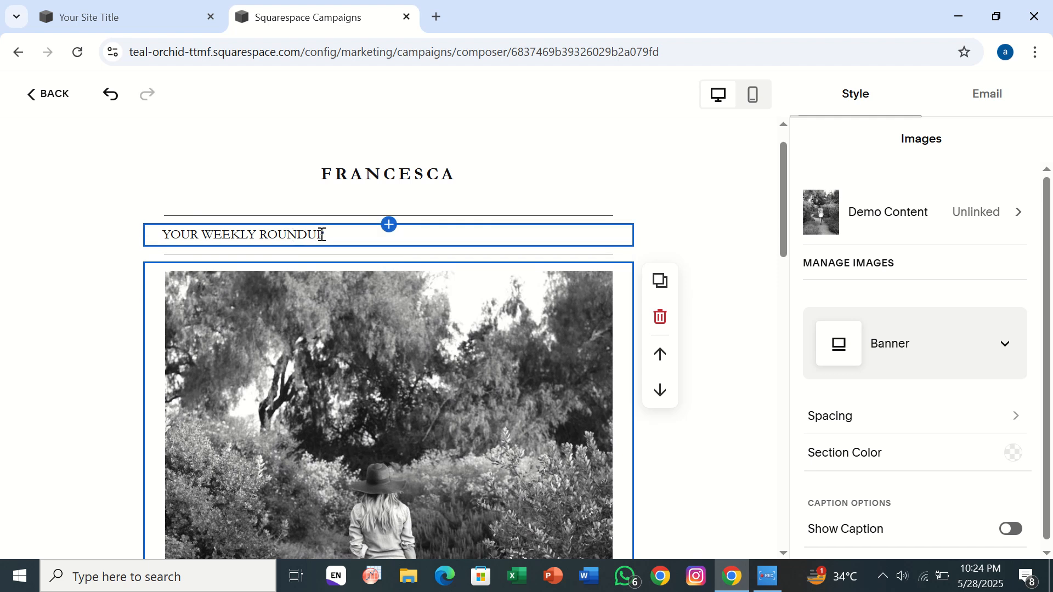
{"action": "left_click_drag", "start_coordinate": [330, 236], "coordinate": [96, 252]}
{"action": "key", "text": "BackSpace"}
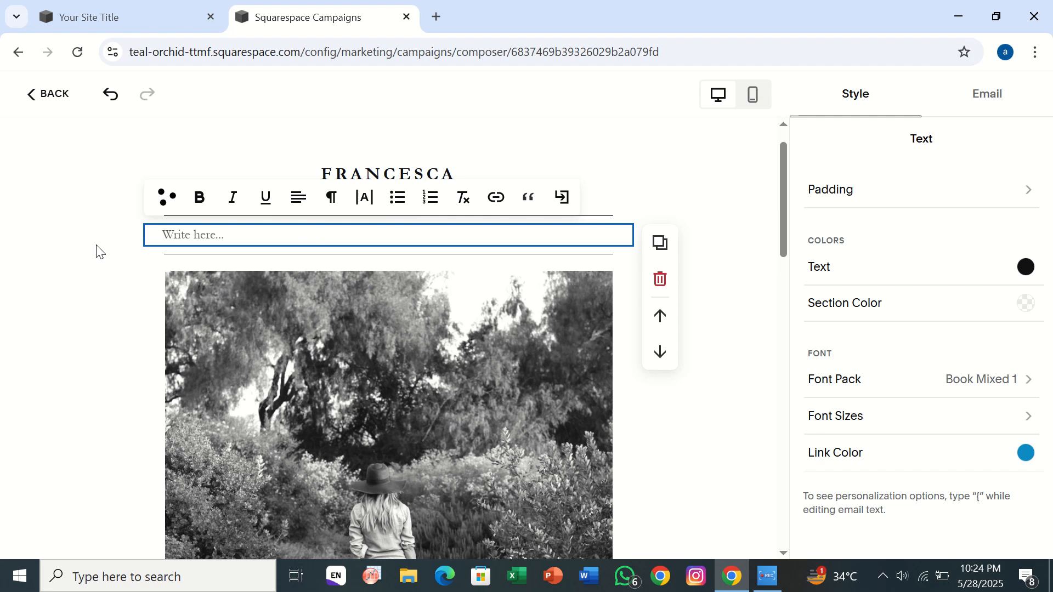
{"action": "type", "text": "welcome to our pa"}
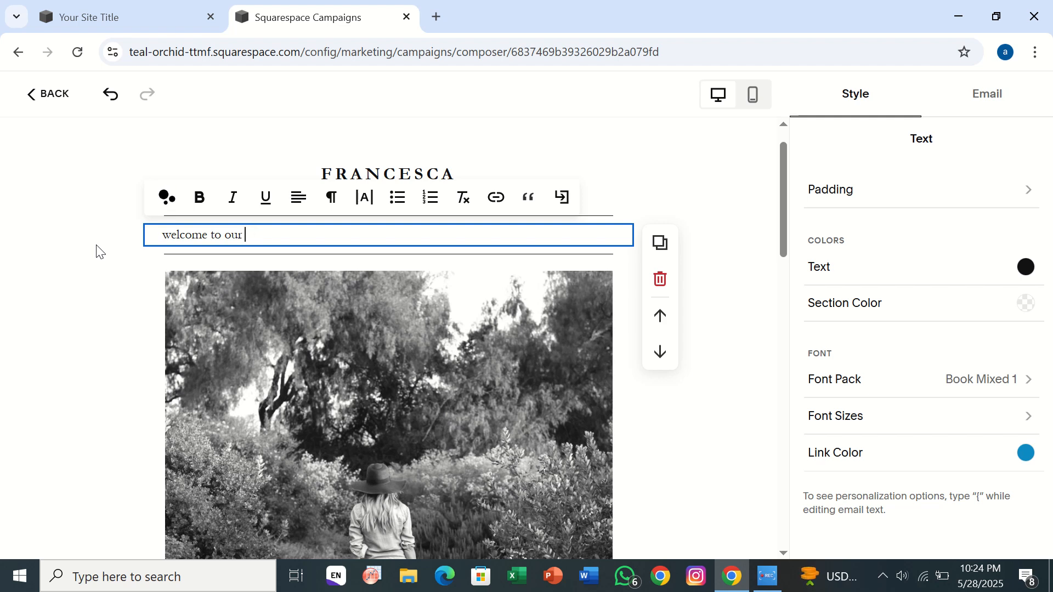
{"action": "type", "text": "course"}
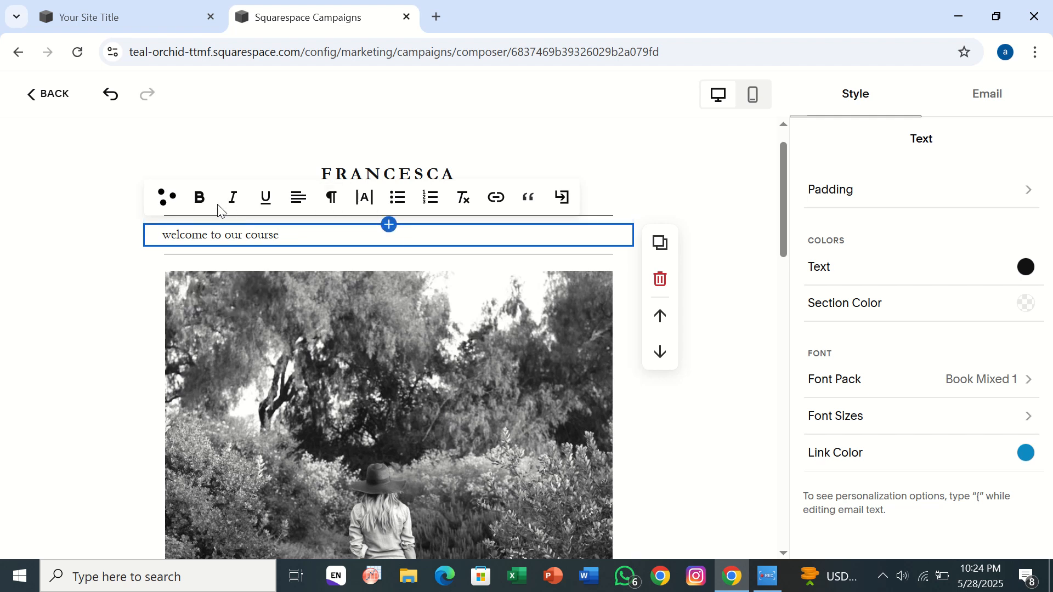
- Examine the banner image's replacement options and look through the rest of the email down to the footer
{"action": "left_click", "coordinate": [349, 370]}
{"action": "scroll", "coordinate": [349, 370], "scroll_direction": "down", "scroll_amount": 2}
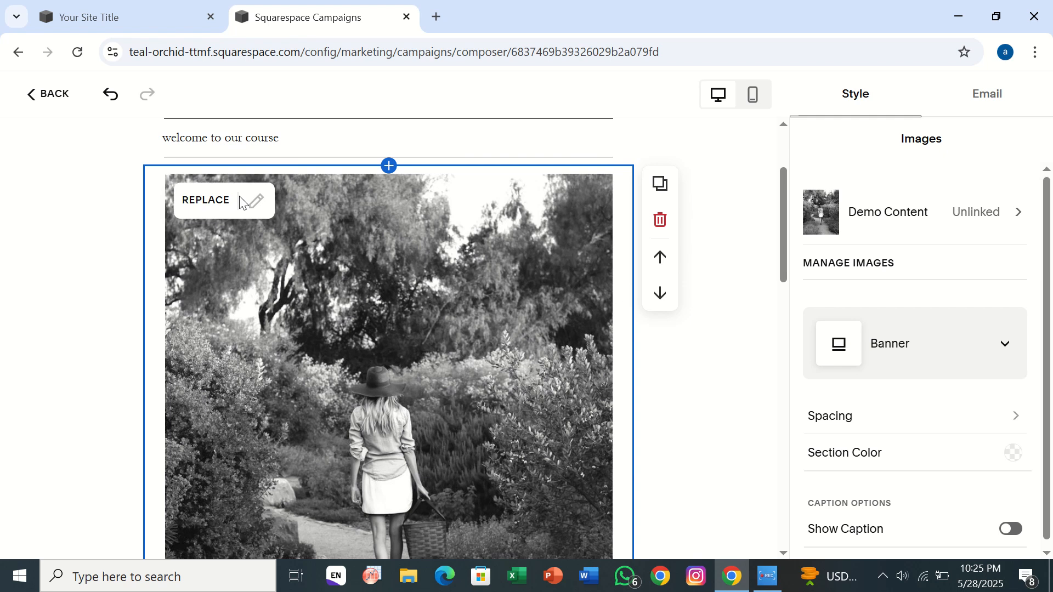
{"action": "left_click", "coordinate": [199, 207]}
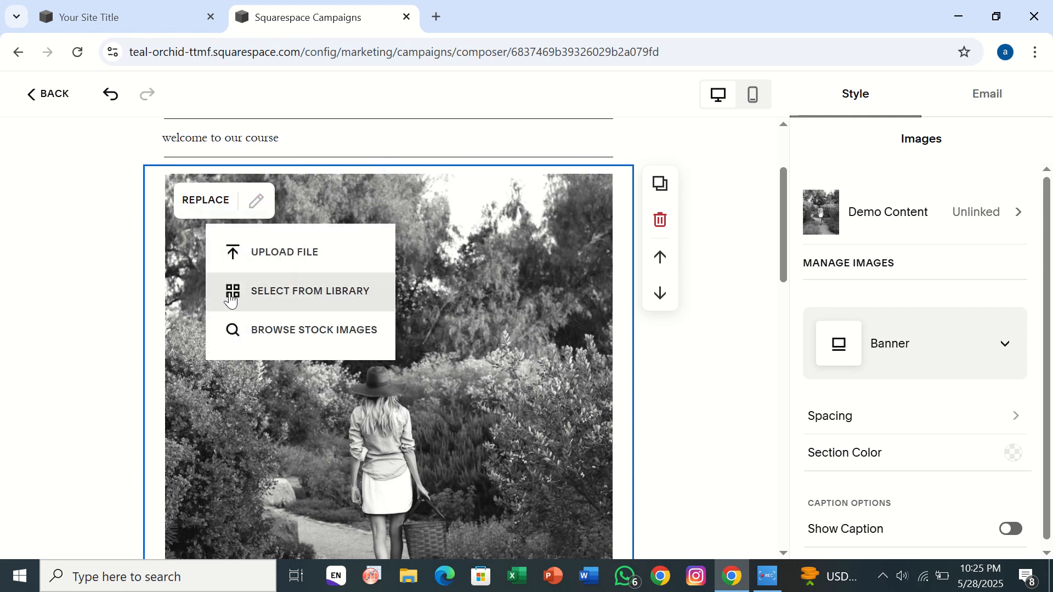
{"action": "left_click", "coordinate": [242, 412]}
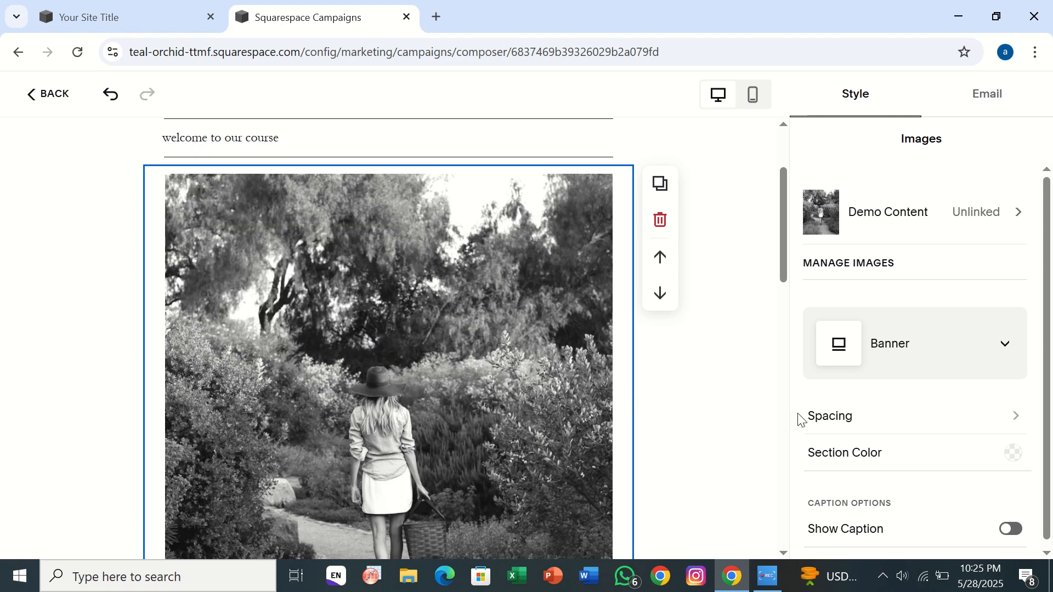
{"action": "scroll", "coordinate": [801, 422], "scroll_direction": "down", "scroll_amount": 1}
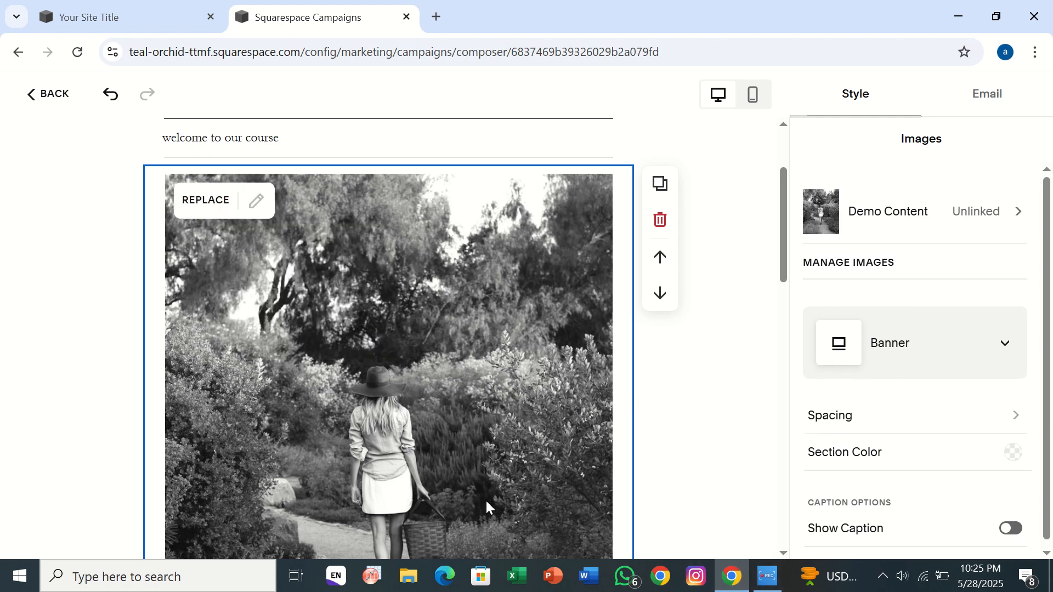
{"action": "scroll", "coordinate": [487, 501], "scroll_direction": "down", "scroll_amount": 10}
{"action": "scroll", "coordinate": [487, 500], "scroll_direction": "down", "scroll_amount": 10}
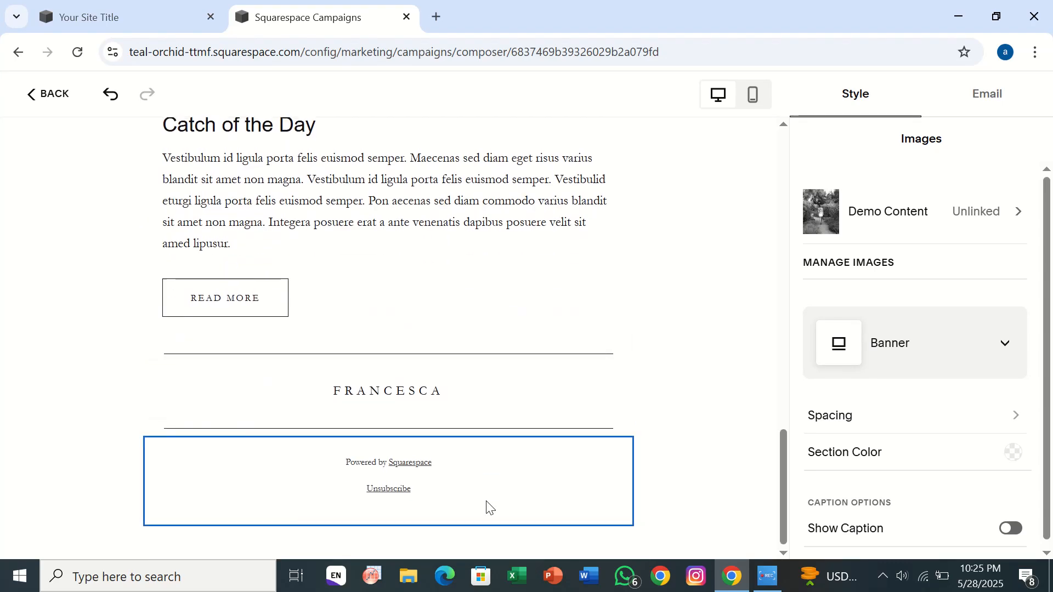
{"action": "scroll", "coordinate": [486, 501], "scroll_direction": "up", "scroll_amount": 20}
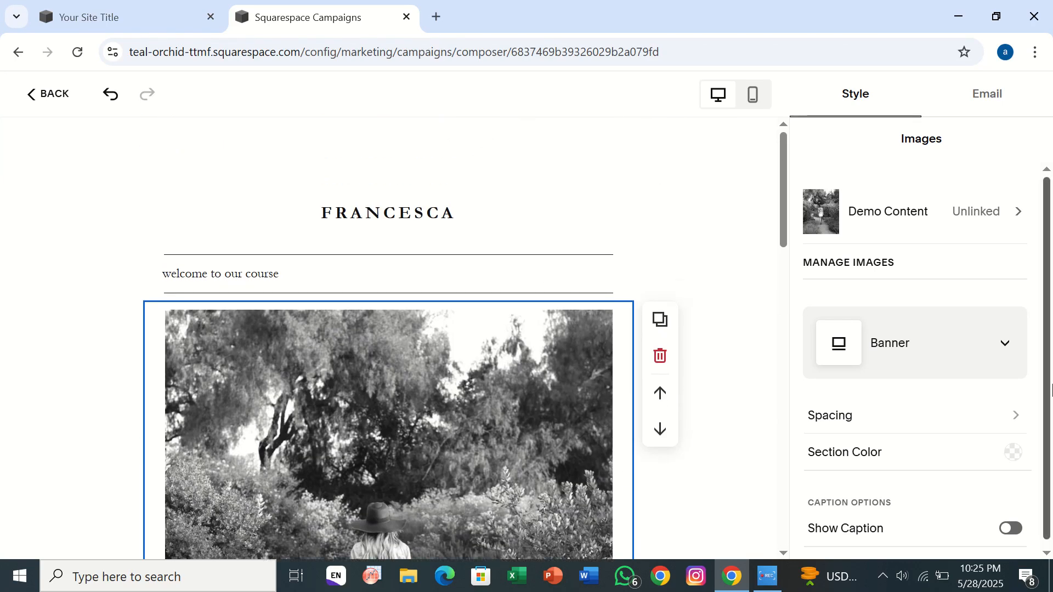
- Enter "abc" as both the campaign's subject line and its email preview text
{"action": "left_click", "coordinate": [978, 109]}
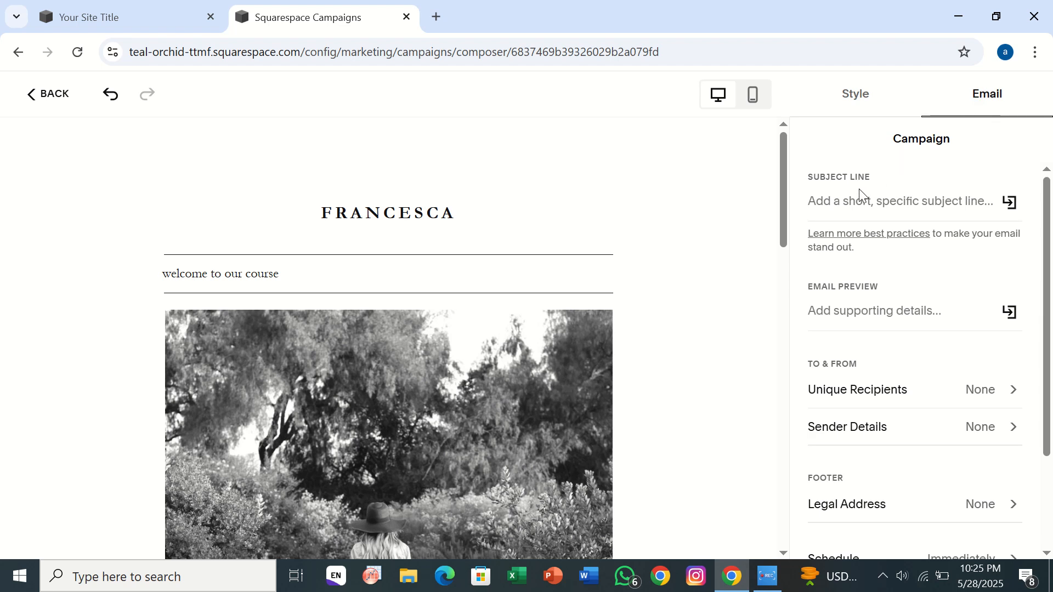
{"action": "left_click", "coordinate": [887, 199]}
{"action": "type", "text": "abc"}
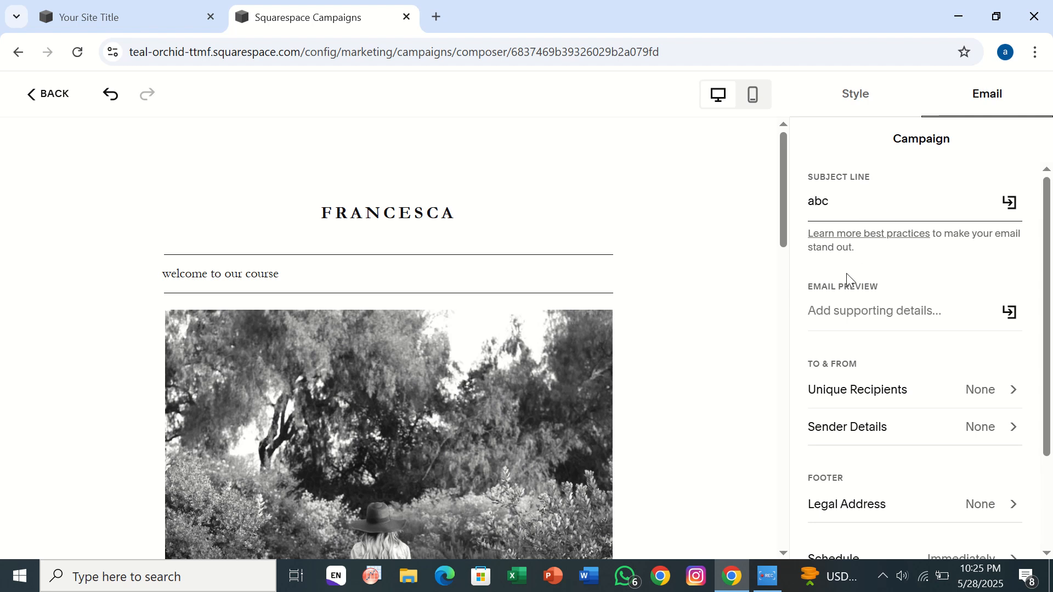
{"action": "left_click", "coordinate": [847, 314]}
{"action": "type", "text": "abc"}
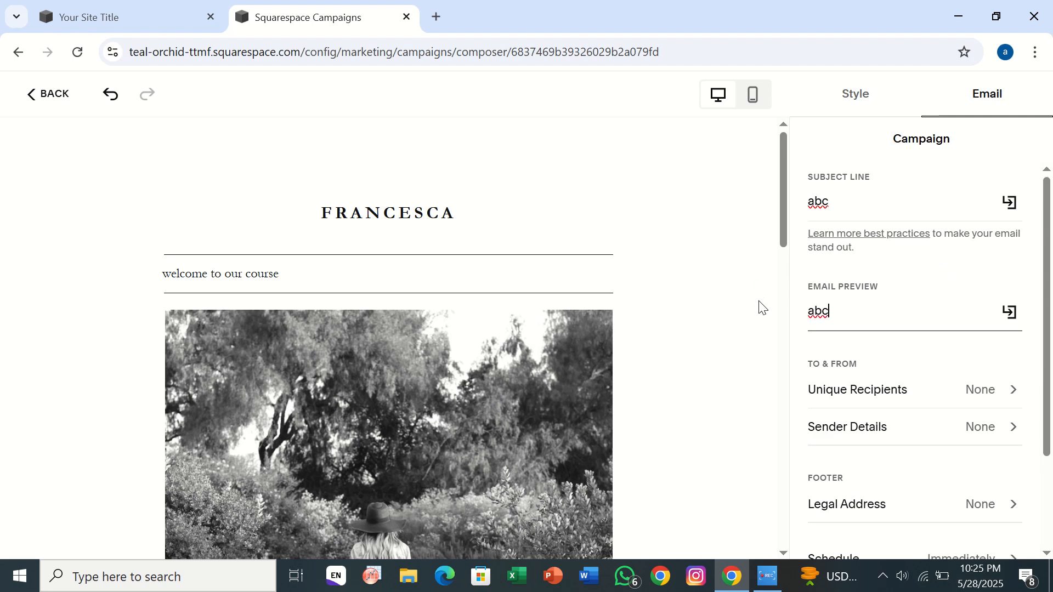
- Select every smart list, from New Subscribers through Donors, as the campaign's recipients and return to the campaign settings
{"action": "left_click", "coordinate": [839, 390]}
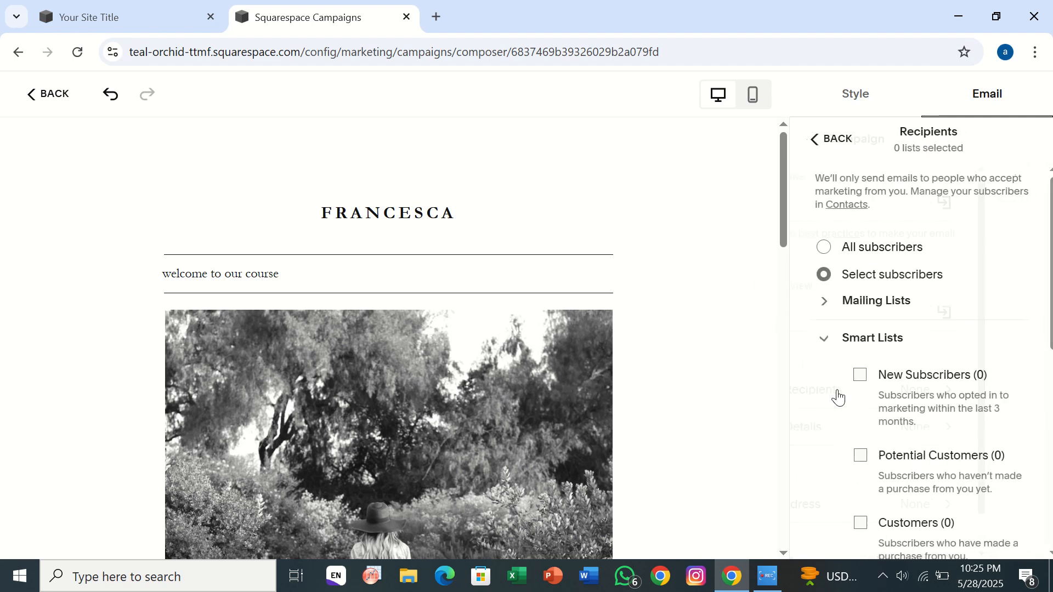
{"action": "left_click", "coordinate": [852, 390]}
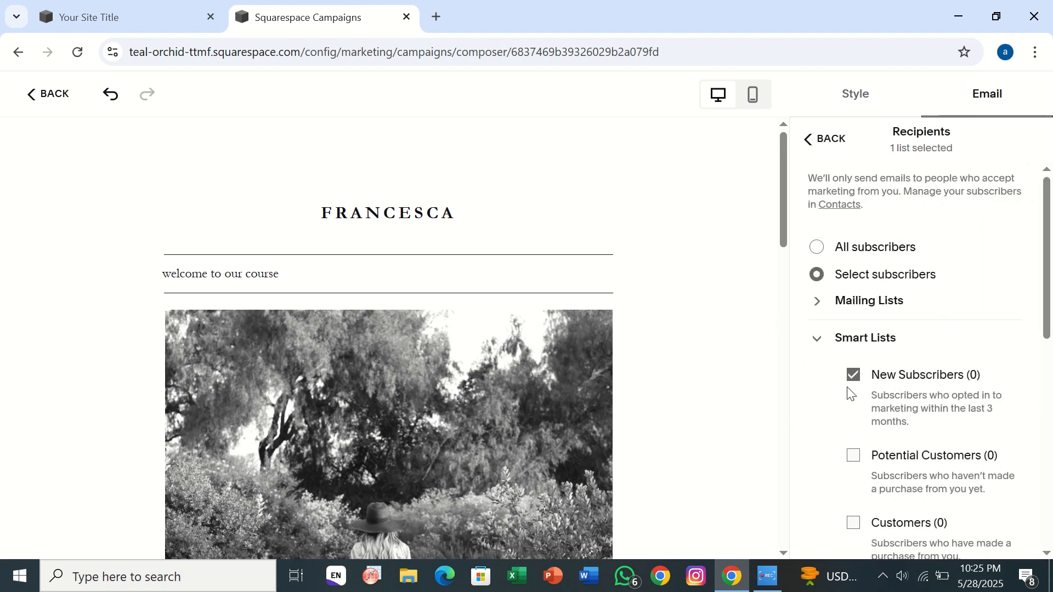
{"action": "scroll", "coordinate": [852, 391], "scroll_direction": "down", "scroll_amount": 1}
{"action": "left_click", "coordinate": [852, 398]}
{"action": "scroll", "coordinate": [852, 390], "scroll_direction": "down", "scroll_amount": 2}
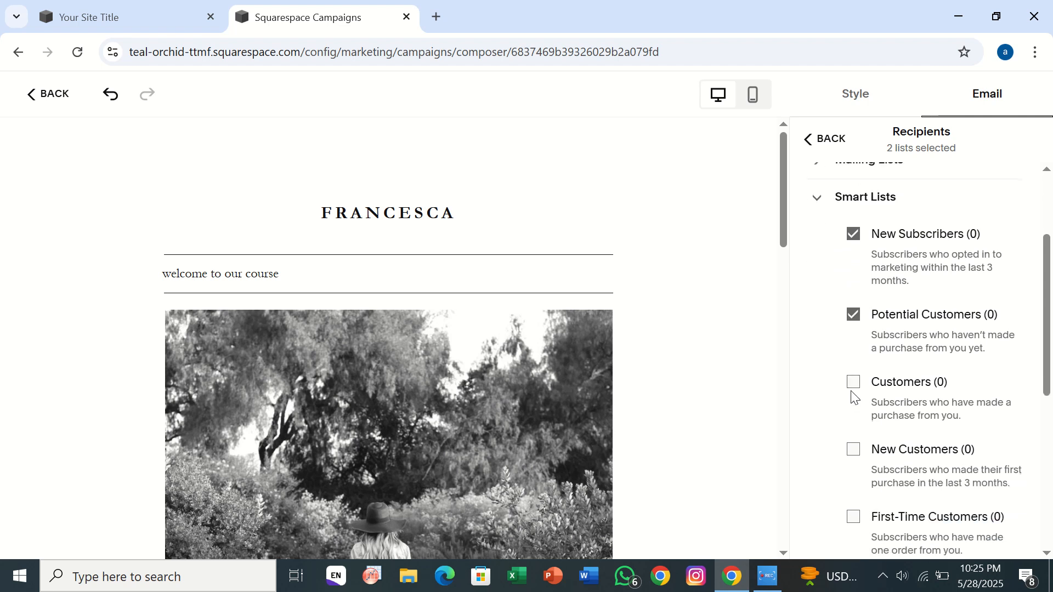
{"action": "left_click", "coordinate": [853, 383]}
{"action": "left_click", "coordinate": [861, 460]}
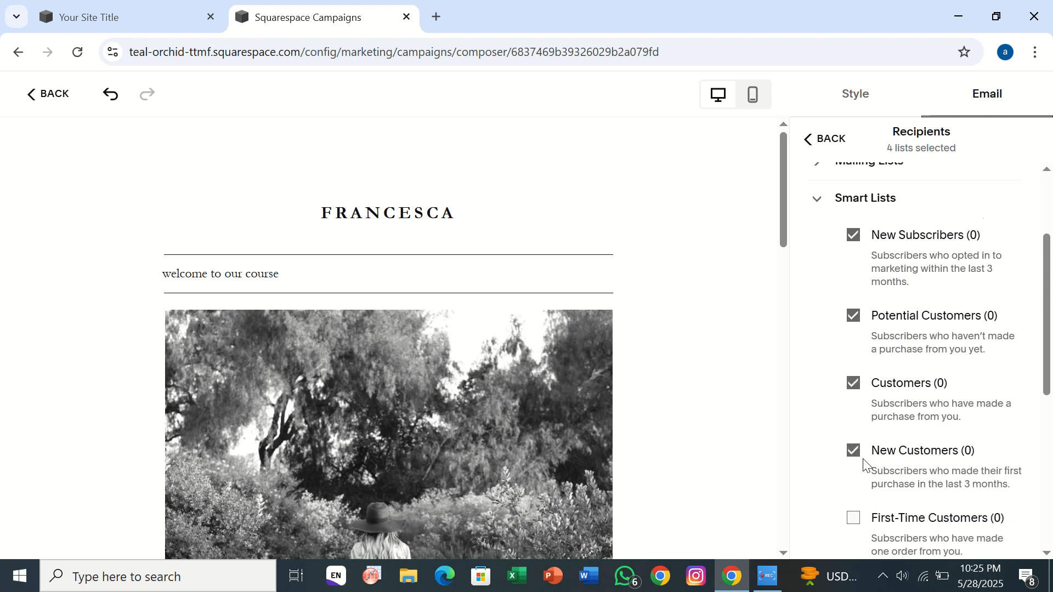
{"action": "scroll", "coordinate": [861, 463], "scroll_direction": "down", "scroll_amount": 3}
{"action": "left_click", "coordinate": [854, 370]}
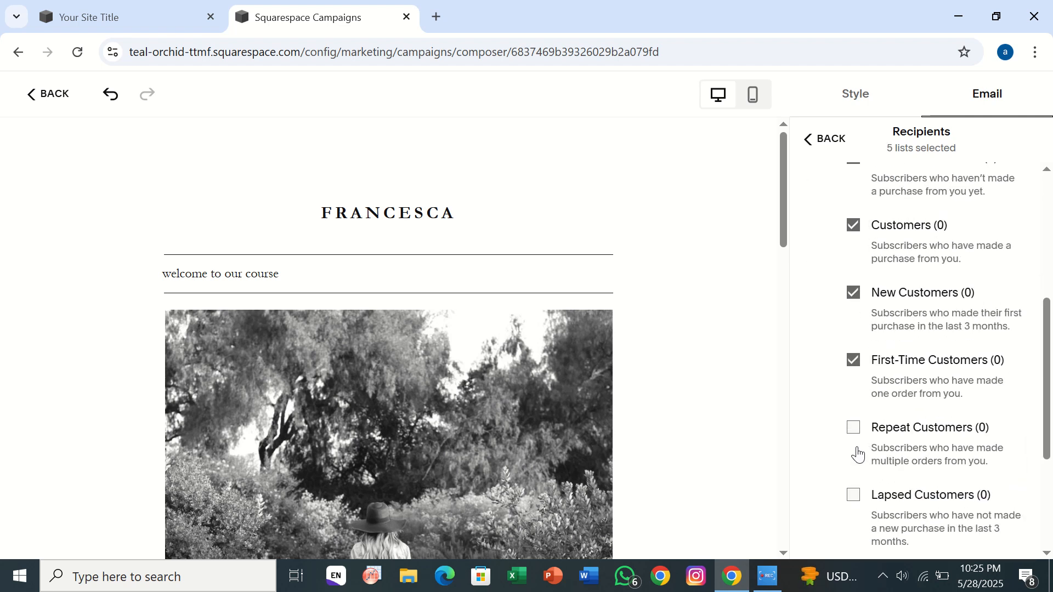
{"action": "left_click", "coordinate": [854, 428]}
{"action": "scroll", "coordinate": [856, 431], "scroll_direction": "down", "scroll_amount": 4}
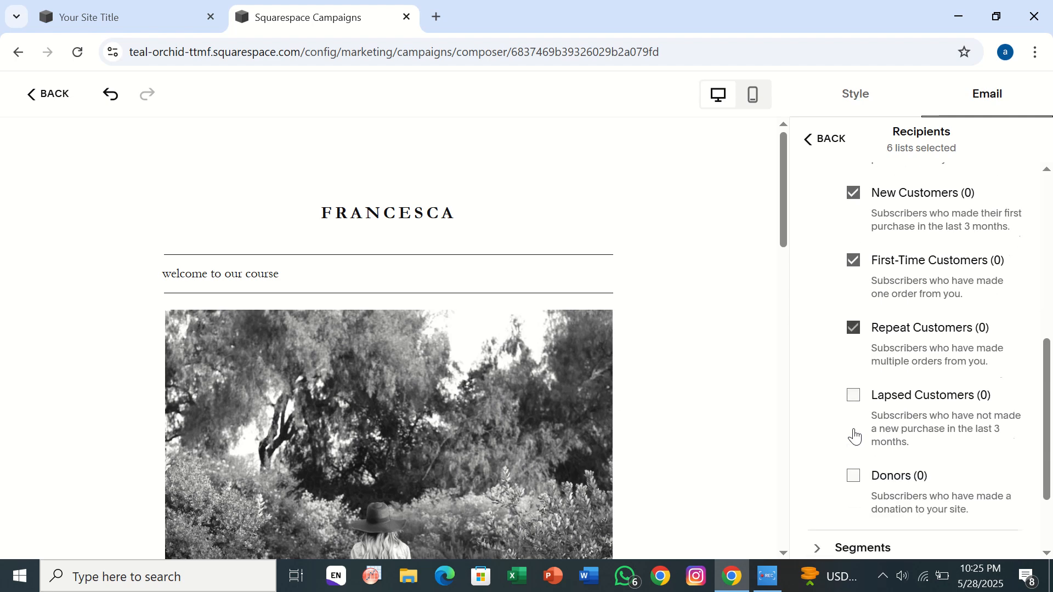
{"action": "left_click", "coordinate": [854, 371]}
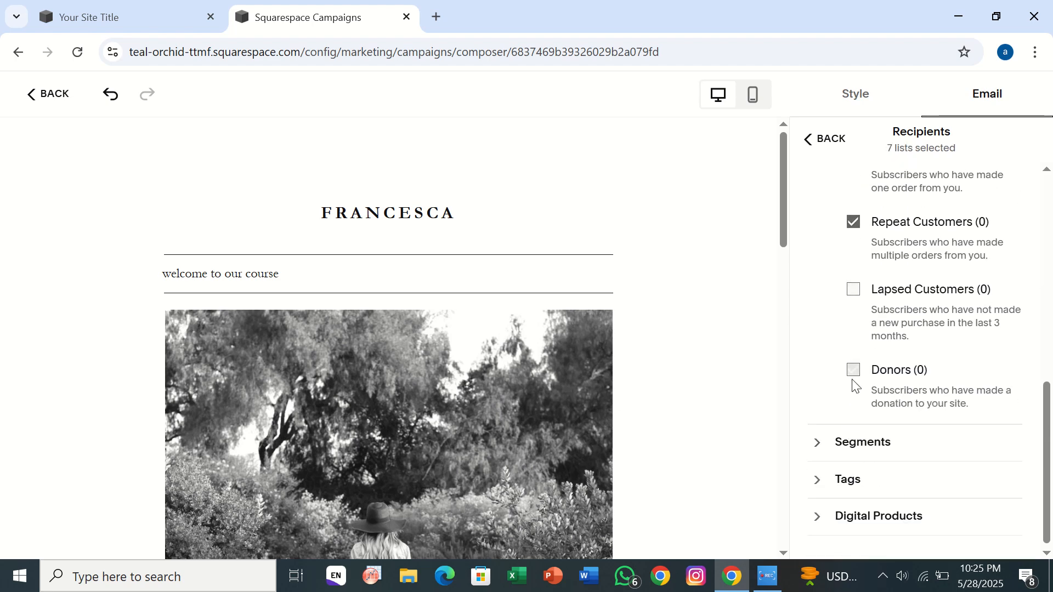
{"action": "left_click", "coordinate": [851, 294]}
{"action": "scroll", "coordinate": [848, 299], "scroll_direction": "up", "scroll_amount": 8}
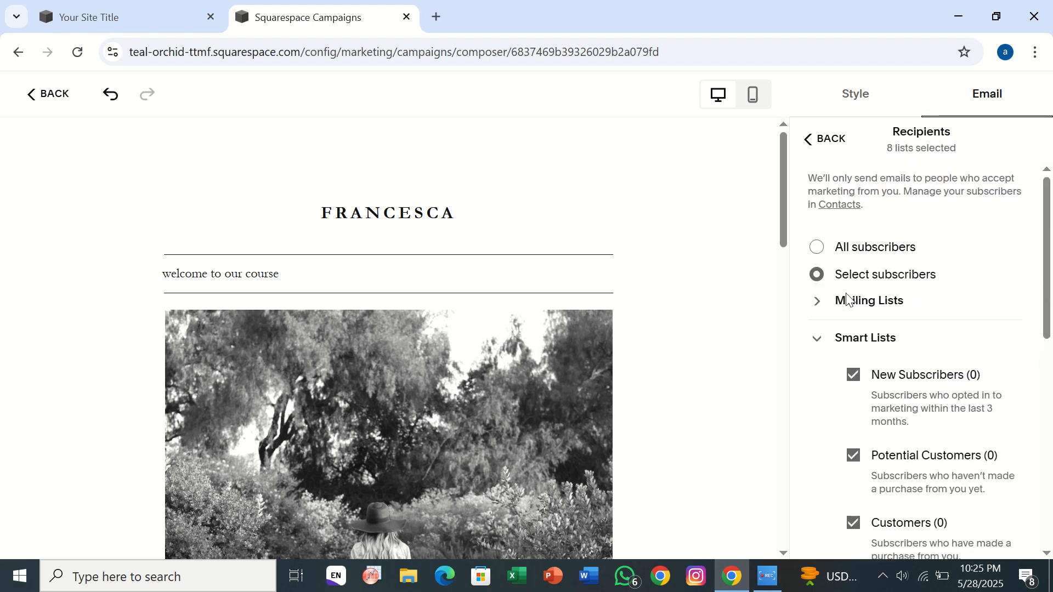
{"action": "left_click", "coordinate": [810, 140]}
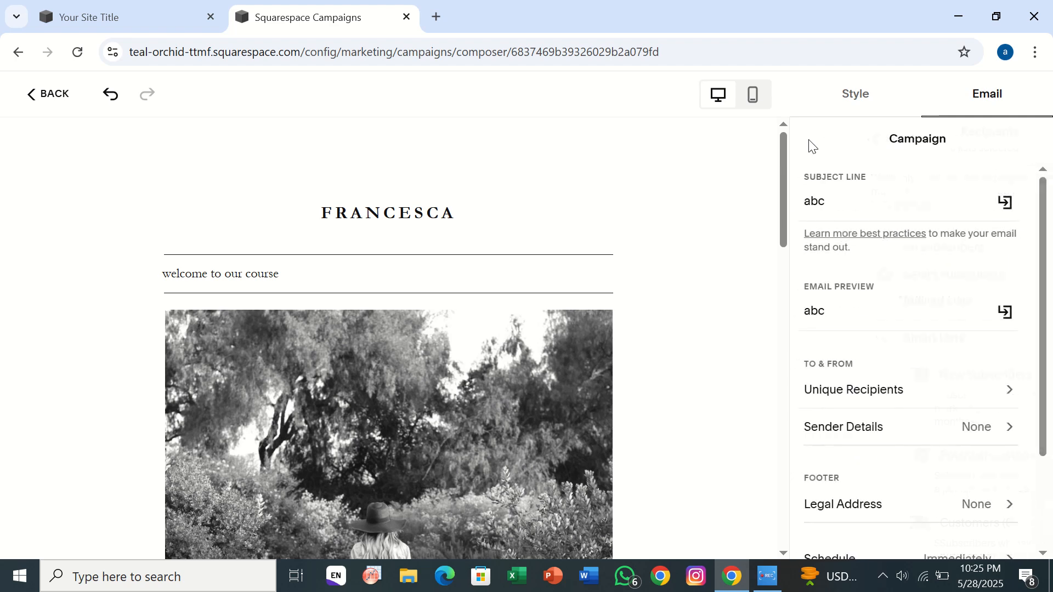
{"action": "scroll", "coordinate": [856, 414], "scroll_direction": "down", "scroll_amount": 1}
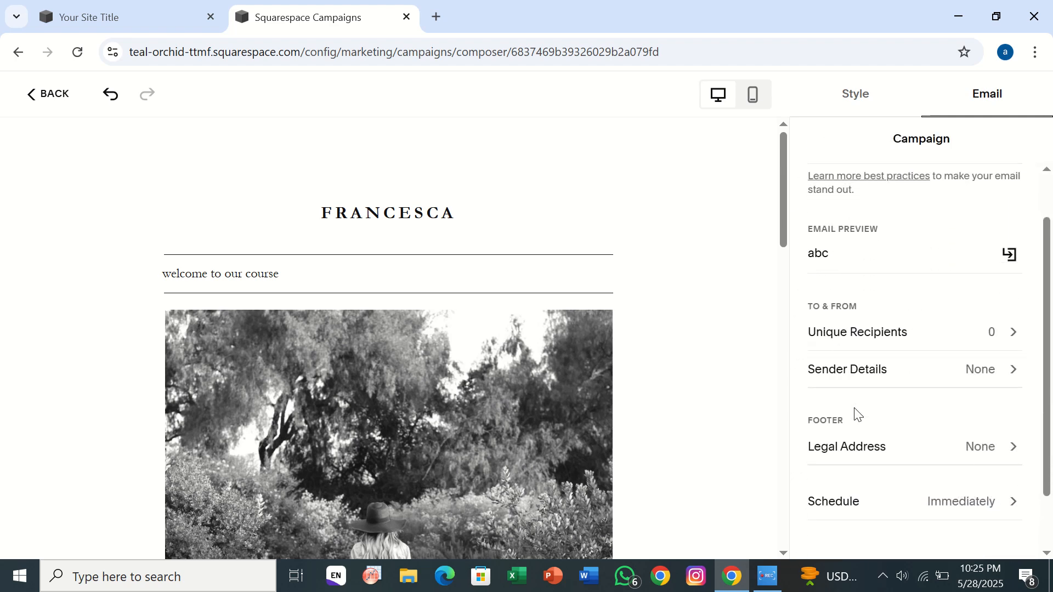
{"action": "left_click", "coordinate": [895, 385]}
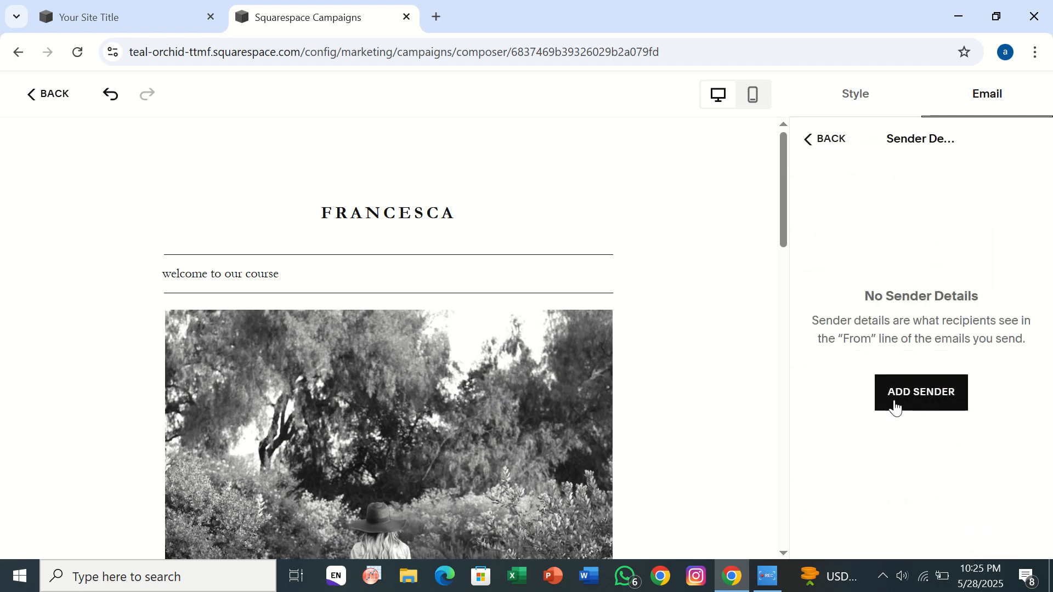
{"action": "left_click", "coordinate": [902, 392]}
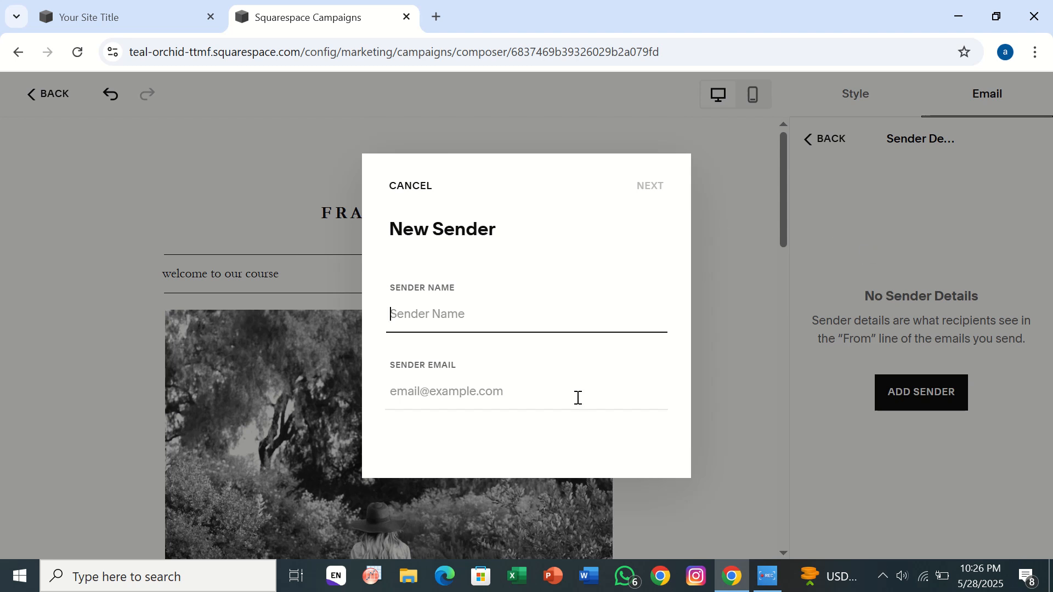
{"action": "type", "text": "mons\\"}
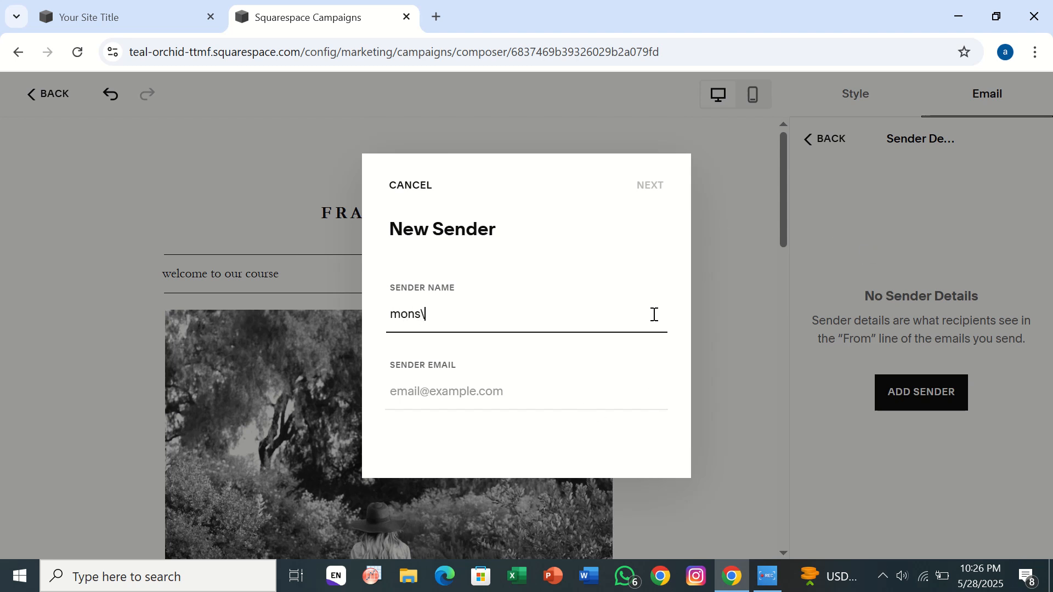
{"action": "key", "text": "BackSpace"}
{"action": "key", "text": "BackSpace"}
{"action": "type", "text": "a"}
{"action": "left_click", "coordinate": [515, 383]}
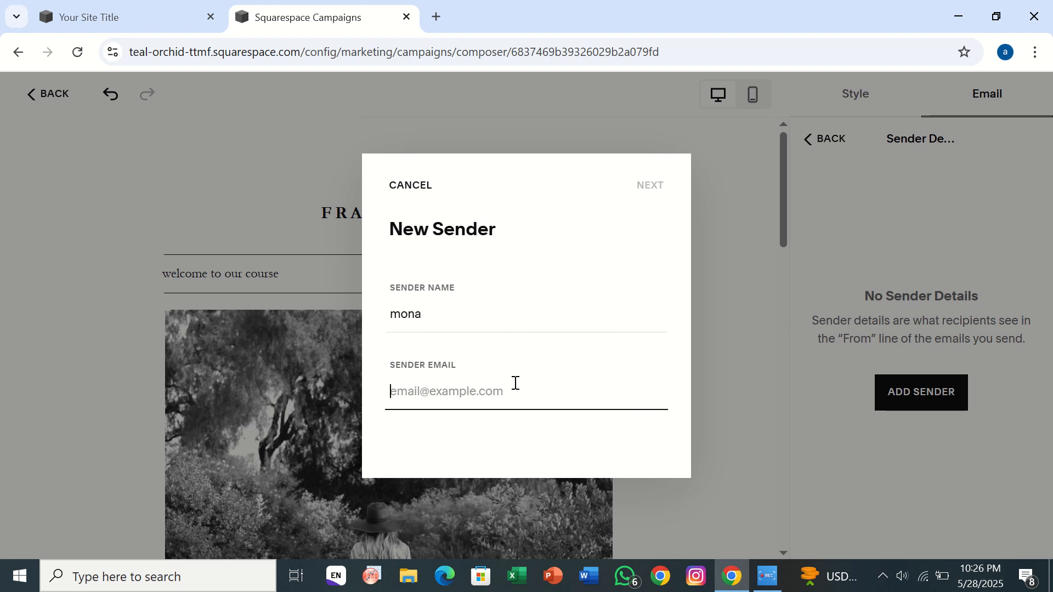
{"action": "left_click", "coordinate": [409, 186]}
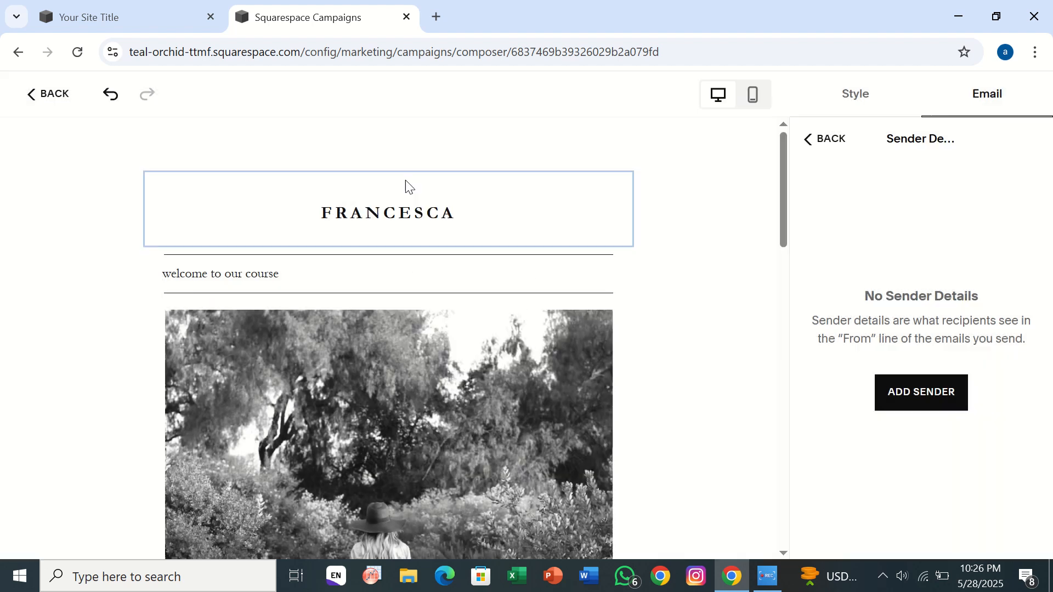
{"action": "left_click", "coordinate": [825, 138]}
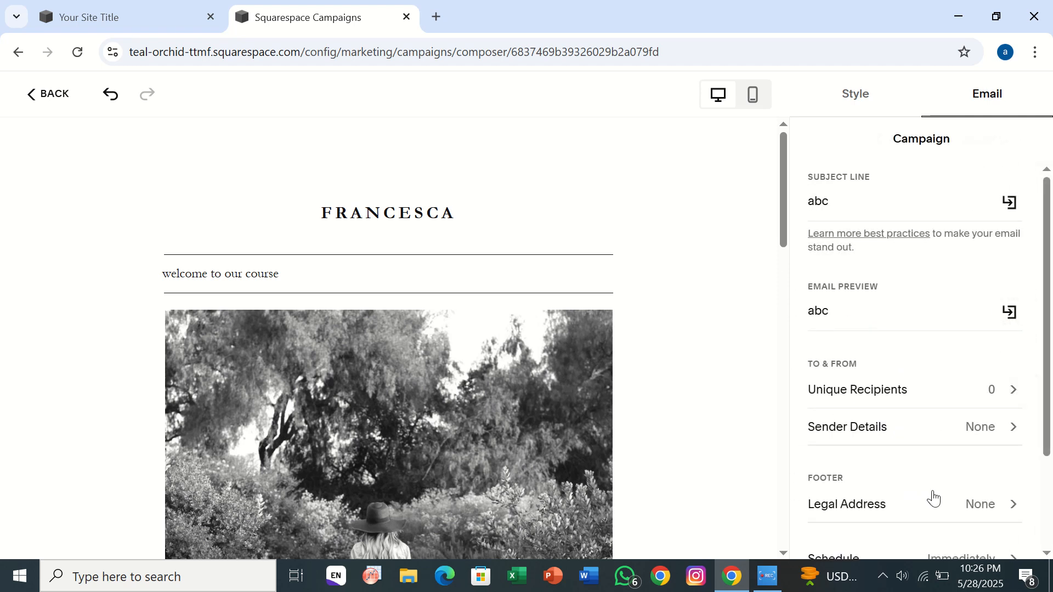
- Review the campaign's legal address fields and its schedule options, returning to the campaign settings after each
{"action": "left_click", "coordinate": [955, 503]}
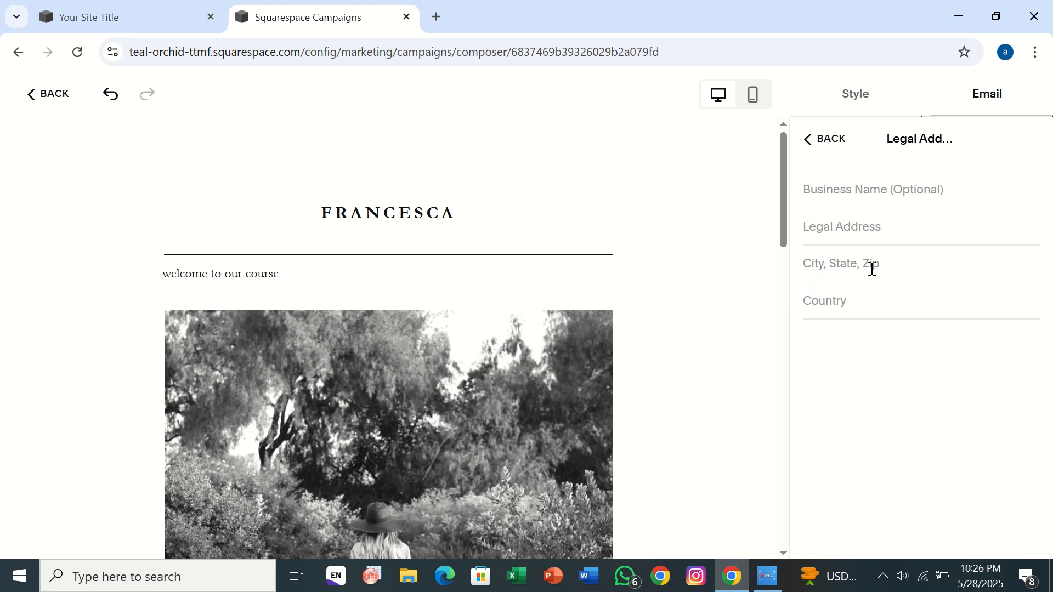
{"action": "left_click", "coordinate": [809, 141]}
{"action": "scroll", "coordinate": [882, 425], "scroll_direction": "down", "scroll_amount": 2}
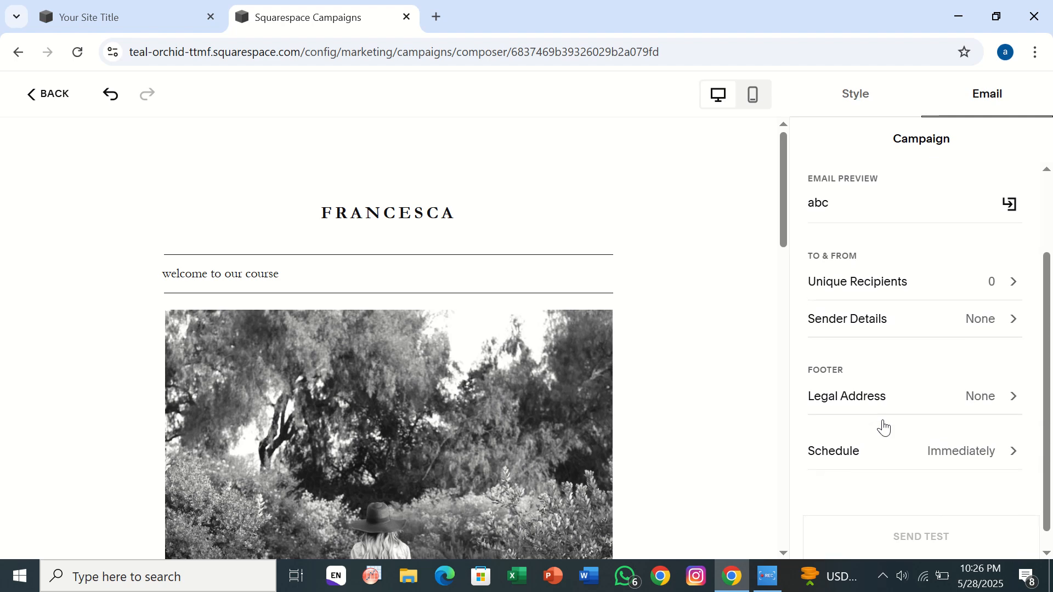
{"action": "left_click", "coordinate": [896, 464]}
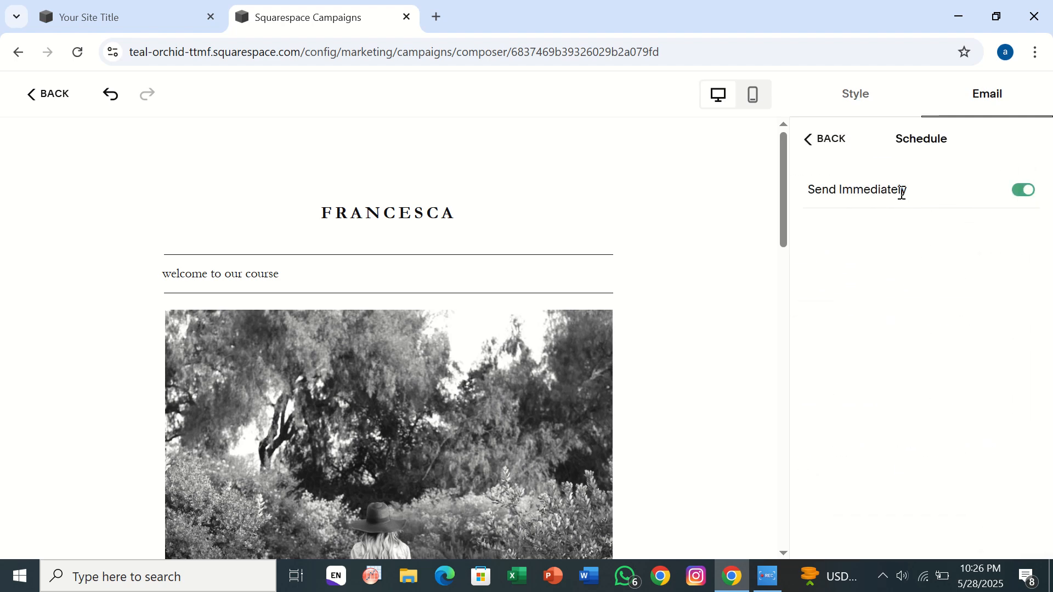
{"action": "left_click", "coordinate": [839, 144]}
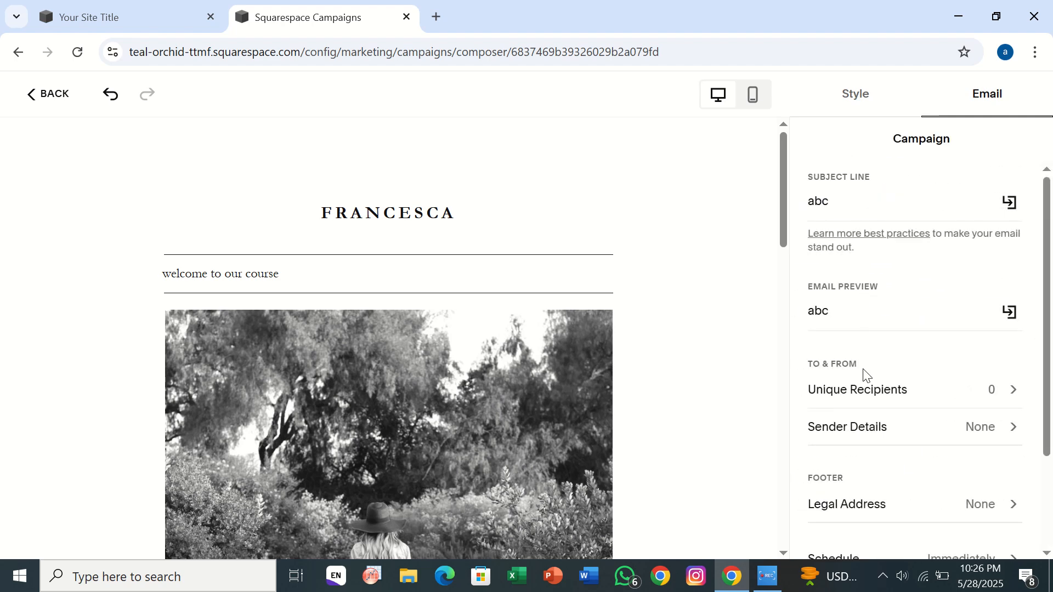
- Review the campaign's recipient selection, covering the smart lists and the Segments section, and return to the campaign settings
{"action": "left_click", "coordinate": [871, 399]}
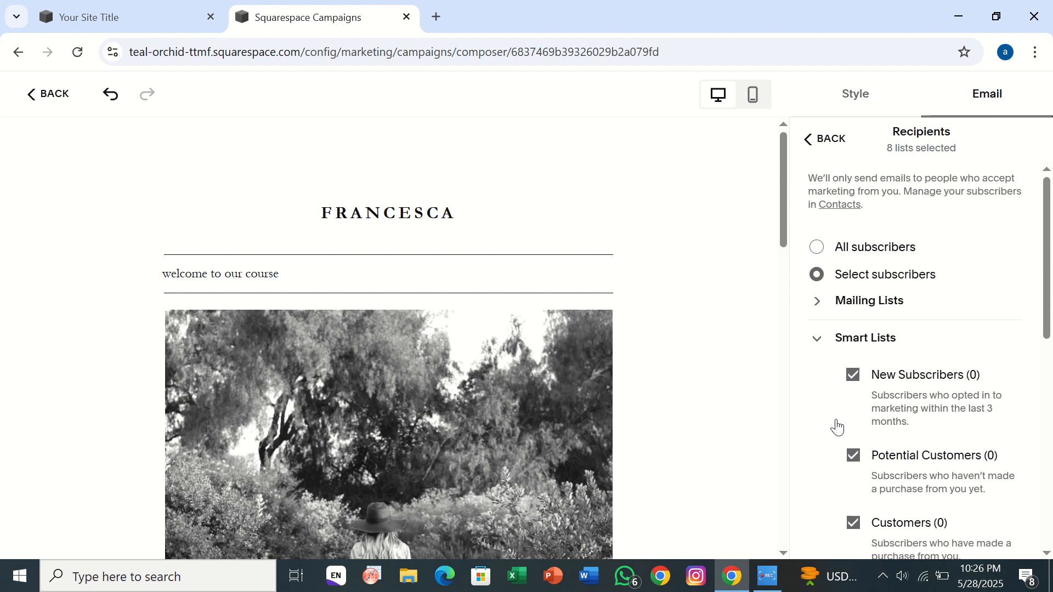
{"action": "scroll", "coordinate": [837, 426], "scroll_direction": "down", "scroll_amount": 5}
{"action": "scroll", "coordinate": [838, 426], "scroll_direction": "down", "scroll_amount": 3}
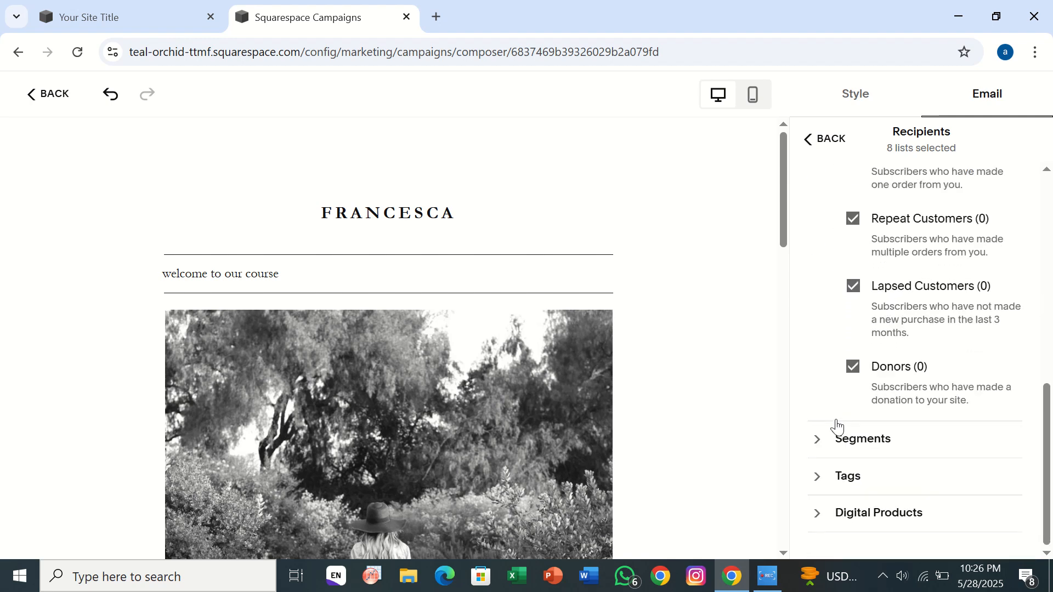
{"action": "left_click", "coordinate": [836, 451]}
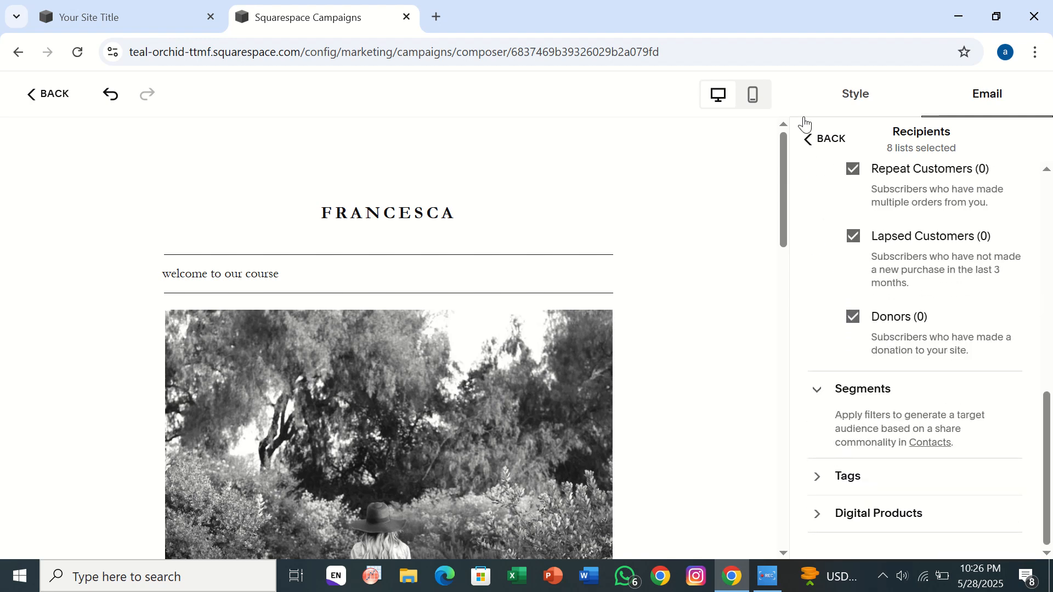
{"action": "left_click", "coordinate": [810, 137]}
{"action": "left_click", "coordinate": [906, 378]}
{"action": "scroll", "coordinate": [909, 377], "scroll_direction": "down", "scroll_amount": 2}
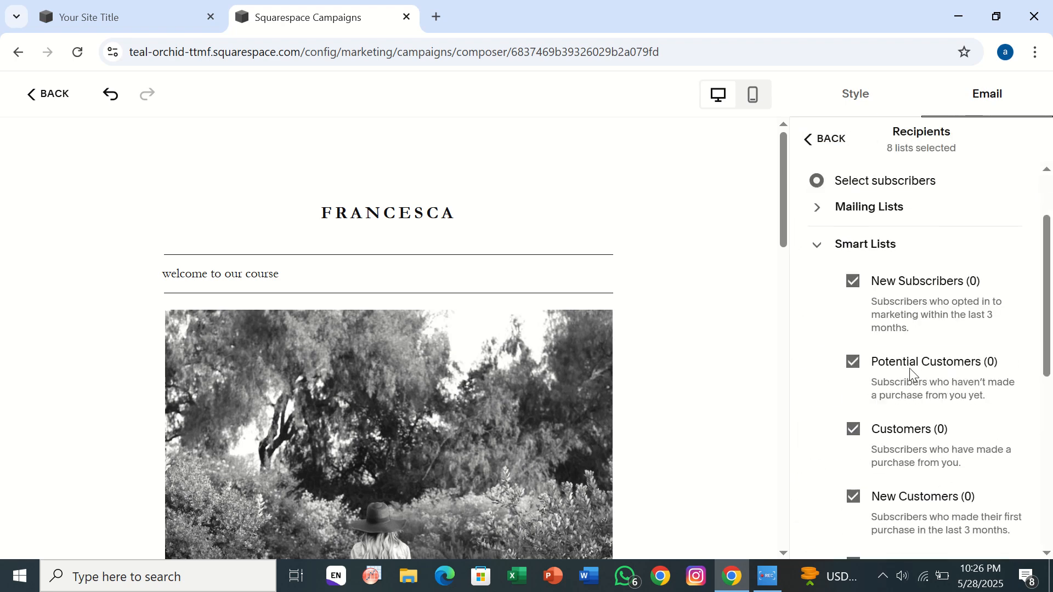
{"action": "left_click", "coordinate": [806, 141]}
{"action": "scroll", "coordinate": [880, 460], "scroll_direction": "down", "scroll_amount": 3}
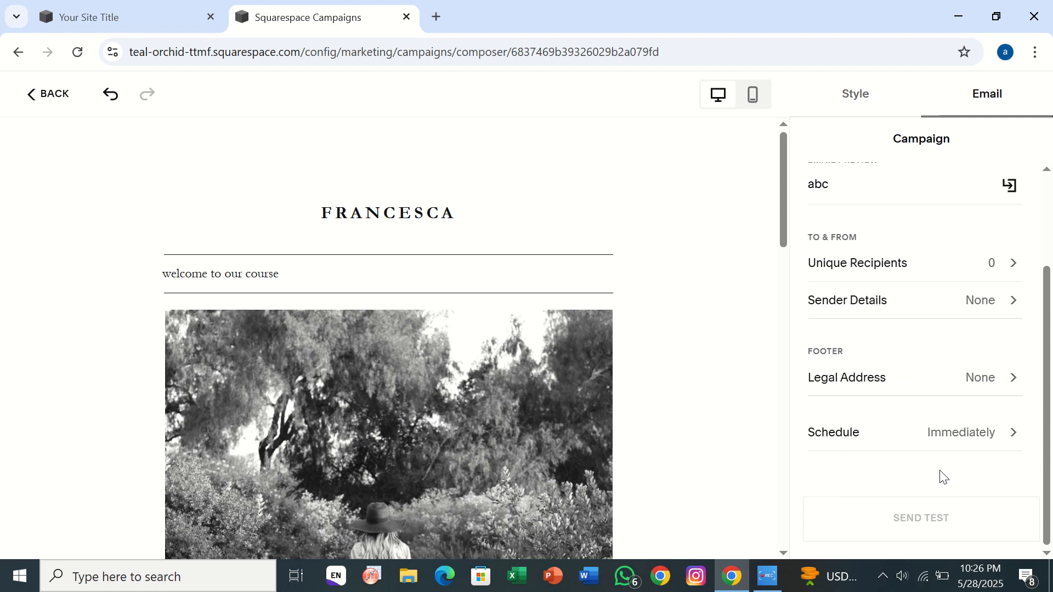
{"action": "left_click", "coordinate": [890, 374]}
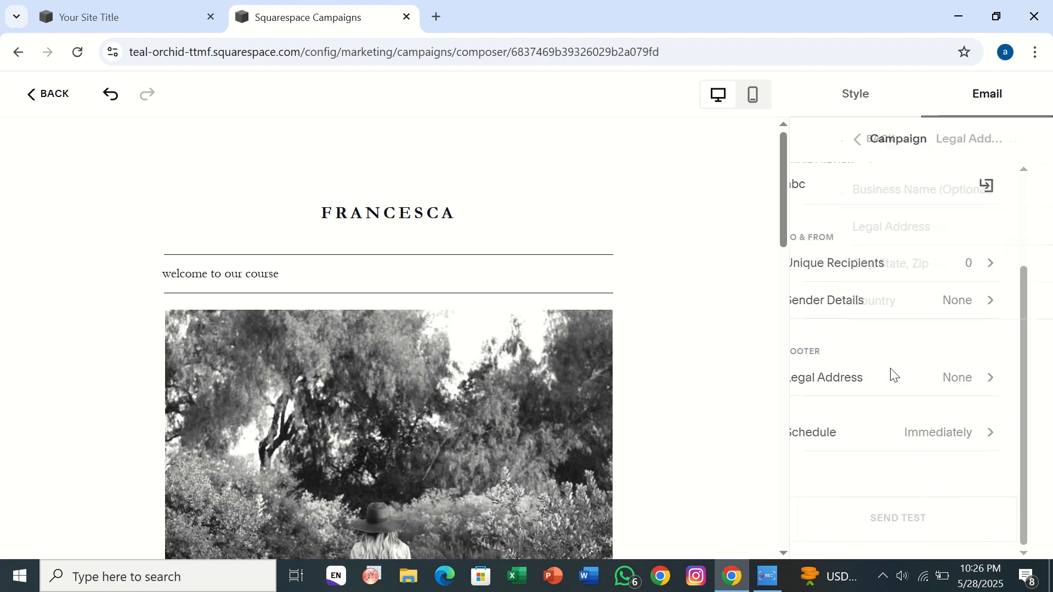
{"action": "left_click", "coordinate": [832, 154]}
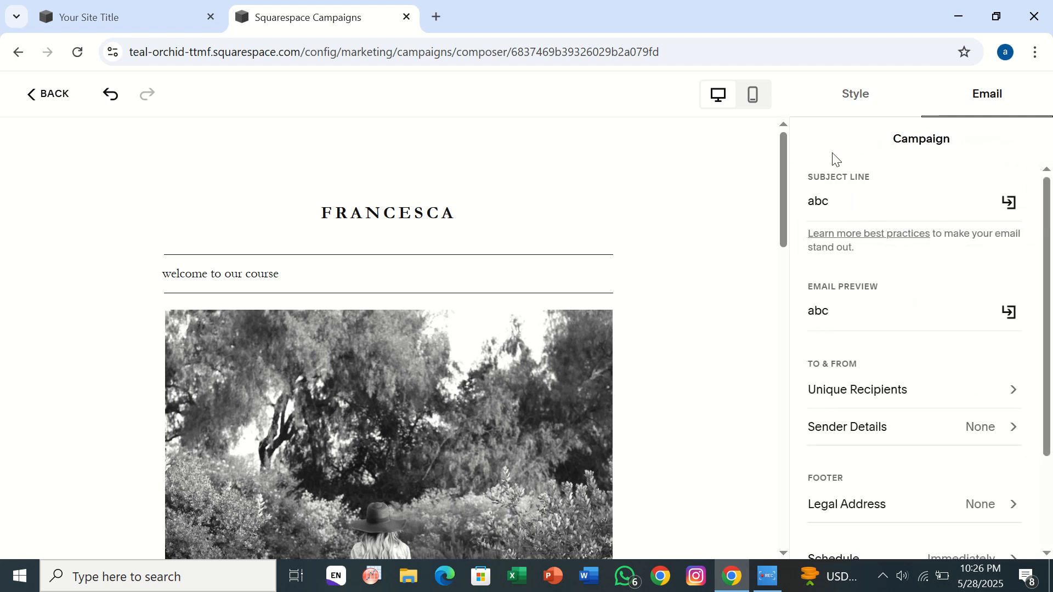
{"action": "key", "text": "super+d"}
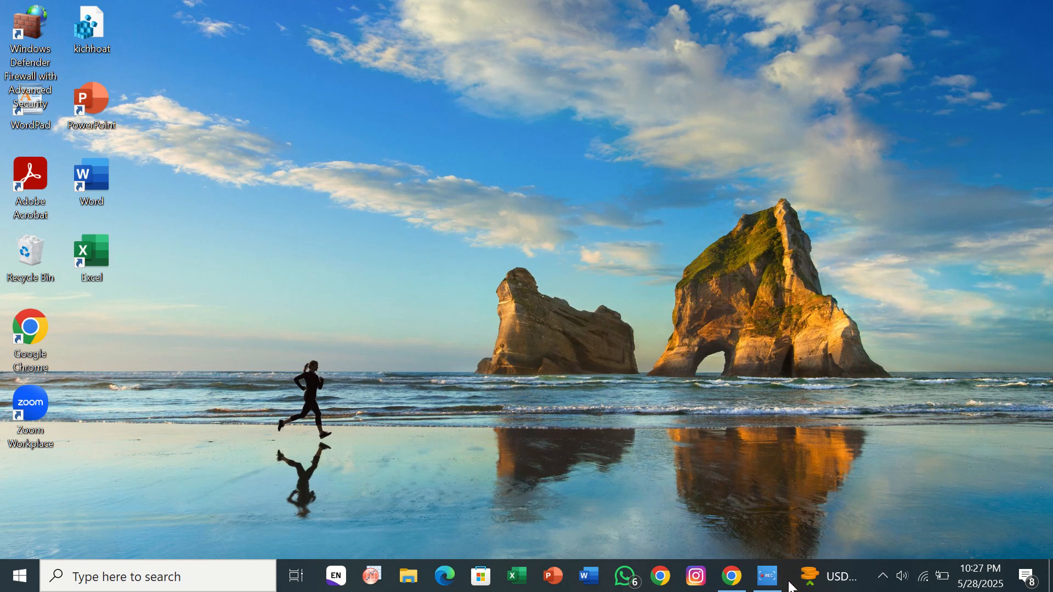
{"action": "left_click", "coordinate": [726, 577]}
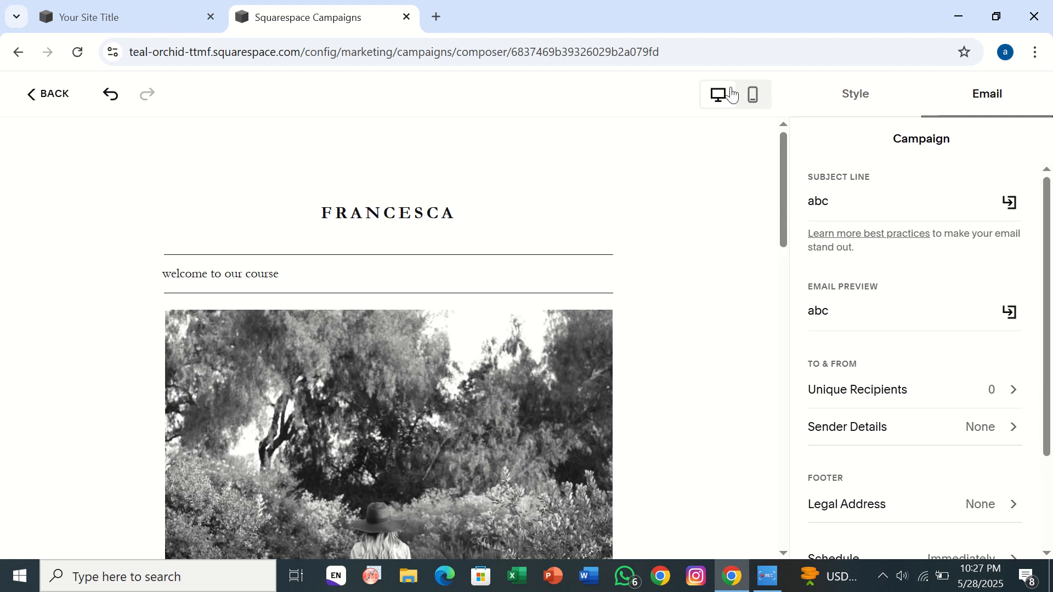
- Preview the email in the mobile layout down to its footer and switch back to the desktop layout
{"action": "left_click", "coordinate": [755, 94]}
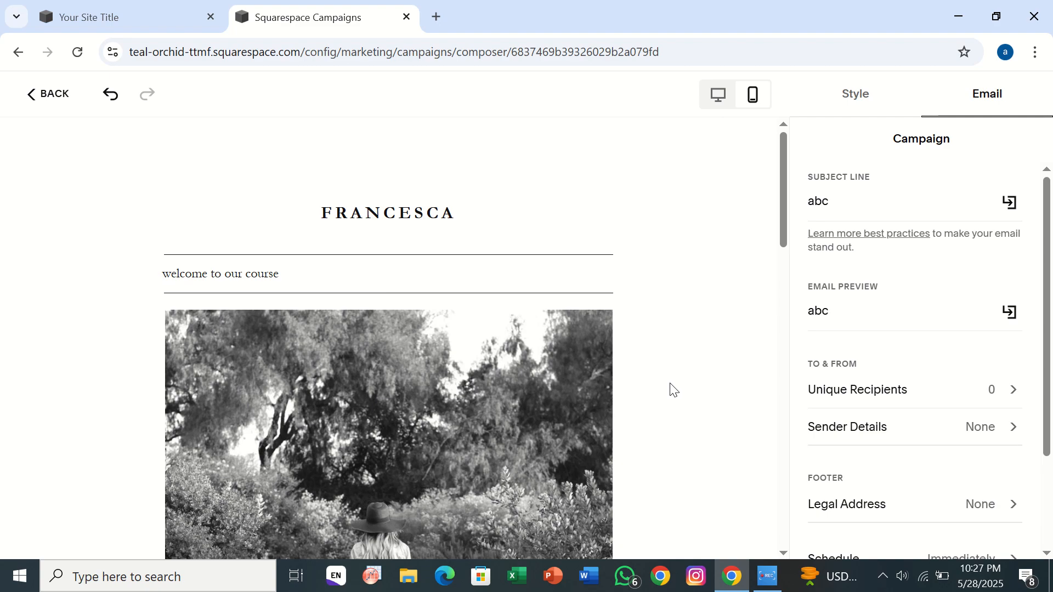
{"action": "scroll", "coordinate": [673, 389], "scroll_direction": "down", "scroll_amount": 20}
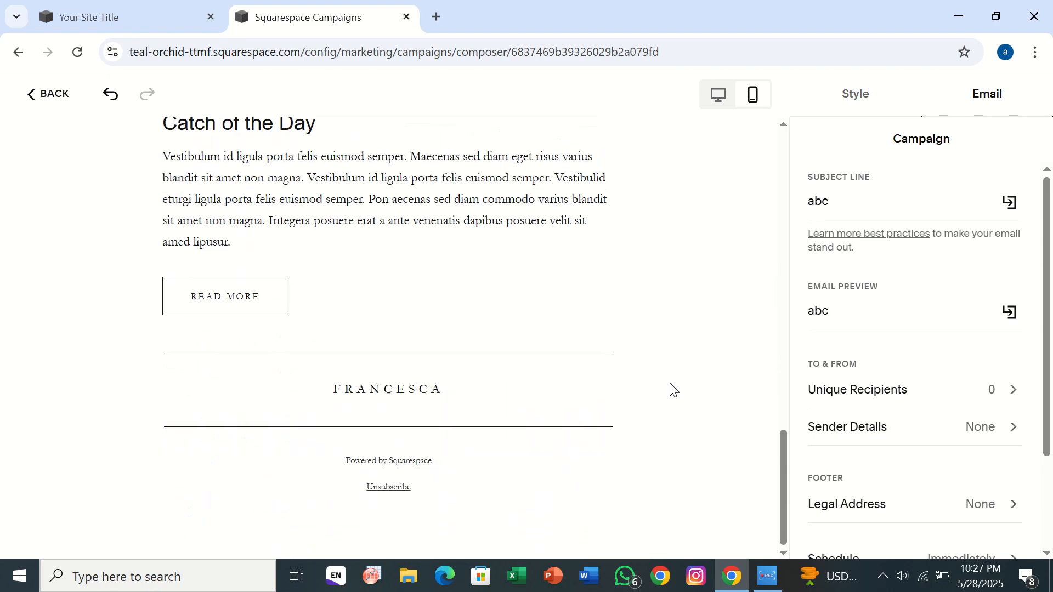
{"action": "scroll", "coordinate": [674, 390], "scroll_direction": "up", "scroll_amount": 20}
{"action": "left_click", "coordinate": [711, 97]}
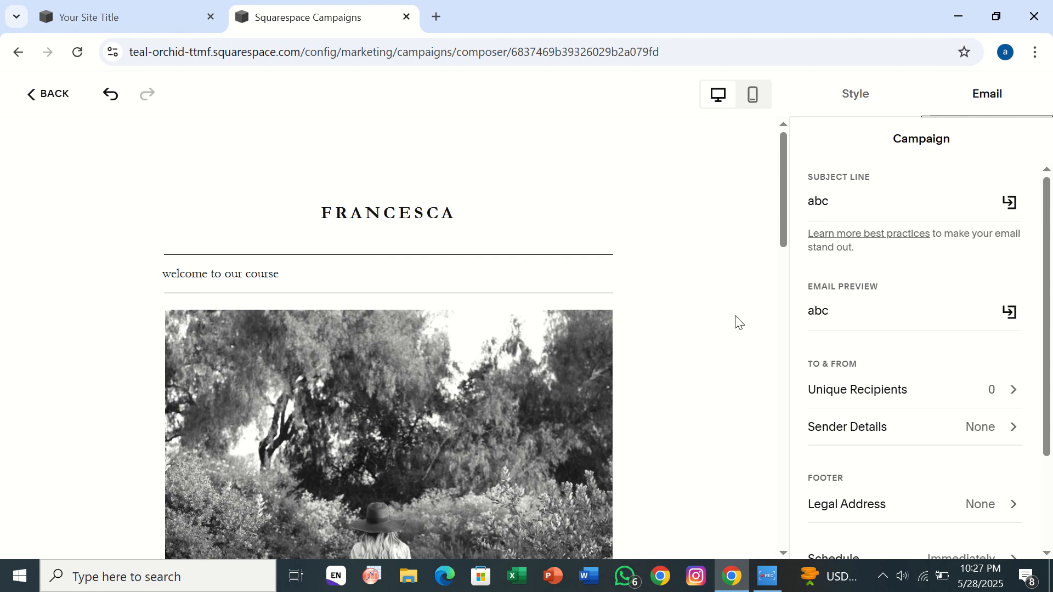
- Leave the campaign composer for the Email Campaigns overview and examine the sending checklist and campaign list
{"action": "left_click", "coordinate": [31, 91]}
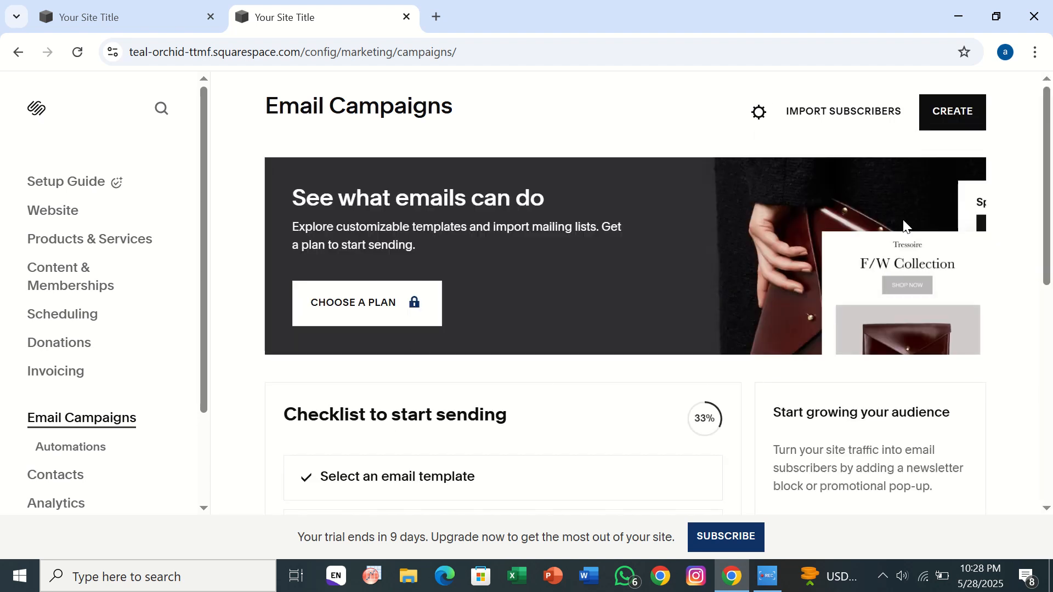
{"action": "scroll", "coordinate": [775, 437], "scroll_direction": "down", "scroll_amount": 5}
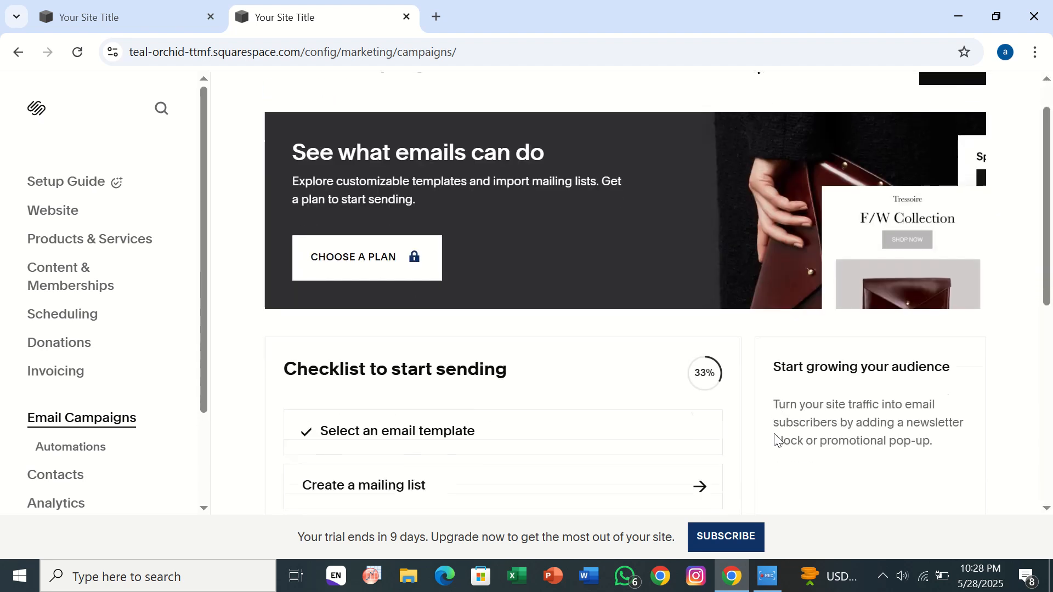
{"action": "scroll", "coordinate": [775, 439], "scroll_direction": "down", "scroll_amount": 1}
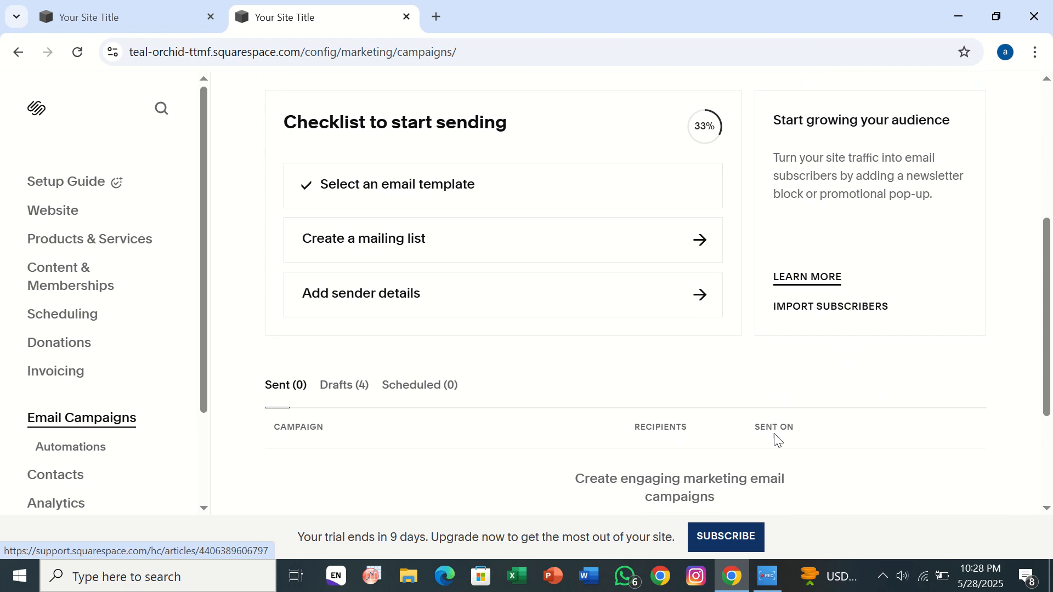